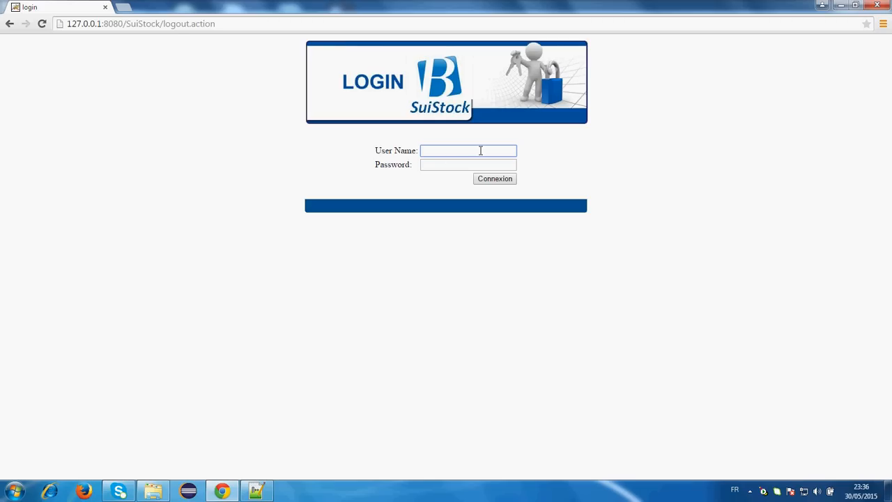
- Log in with user name admin and the account password
{"action": "type", "text": "admin"}
{"action": "key", "text": "Tab"}
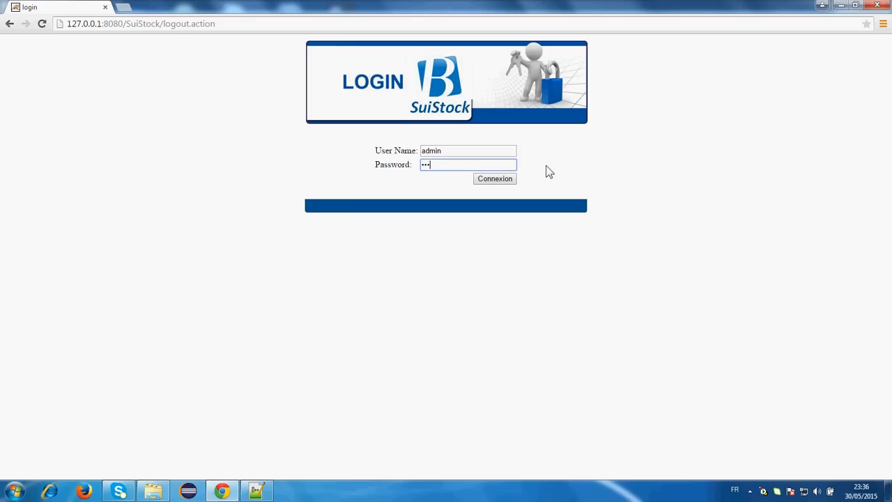
{"action": "key", "text": "Return"}
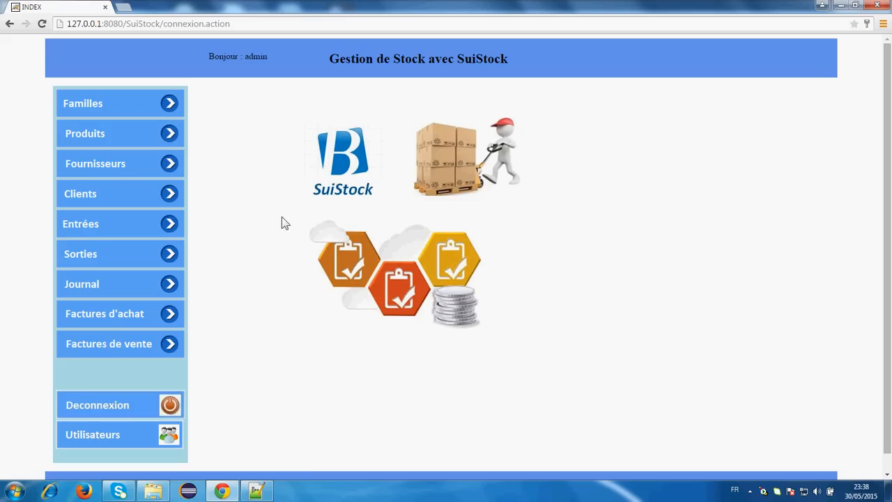
- Open the Familles page listing the product families
{"action": "left_click", "coordinate": [108, 110]}
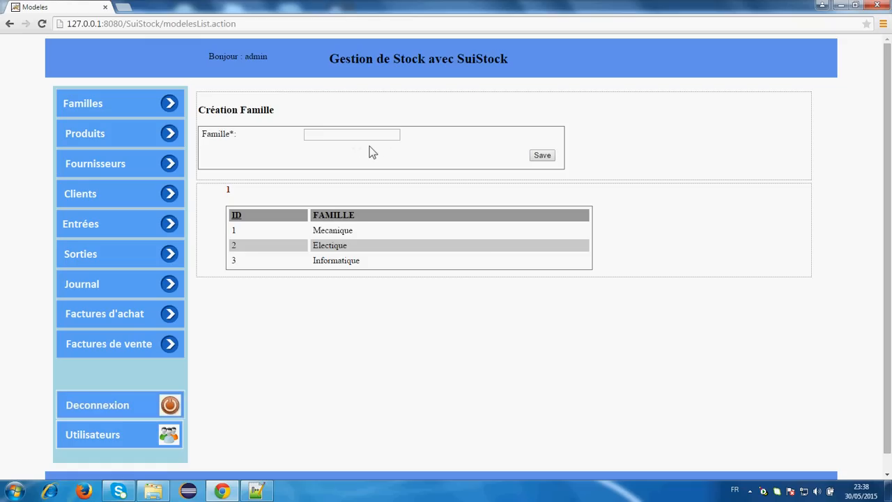
- Open the Fournisseurs page showing Fournisseur1 and Fournisseur2
{"action": "left_click", "coordinate": [134, 165]}
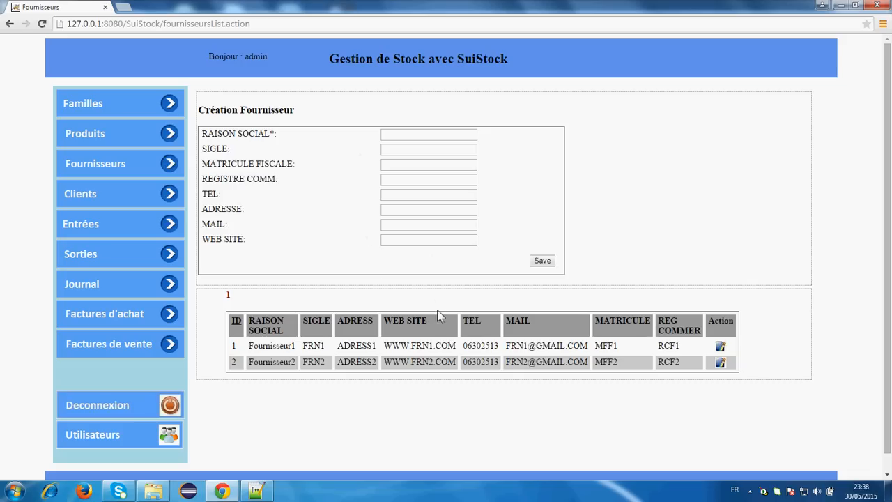
- Change the last digit of Fournisseur1's phone number to 4 and save the supplier
{"action": "left_click", "coordinate": [720, 347]}
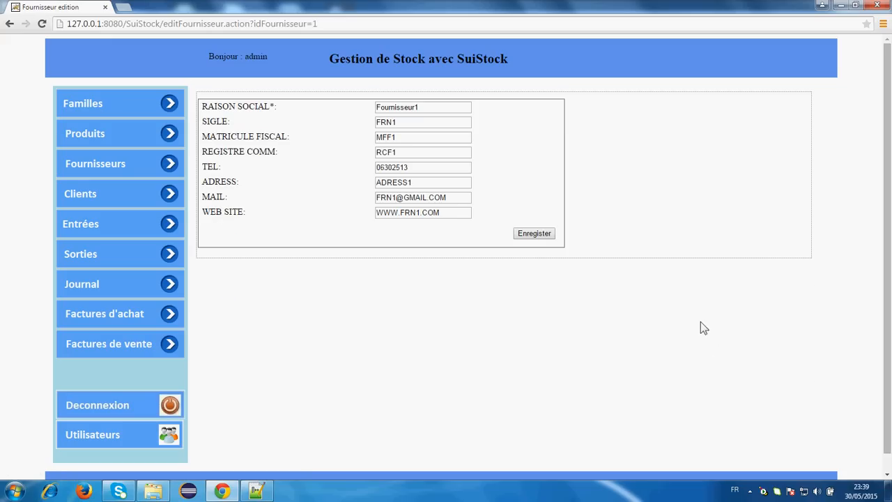
{"action": "left_click", "coordinate": [428, 172]}
{"action": "key", "text": "BackSpace"}
{"action": "type", "text": "4"}
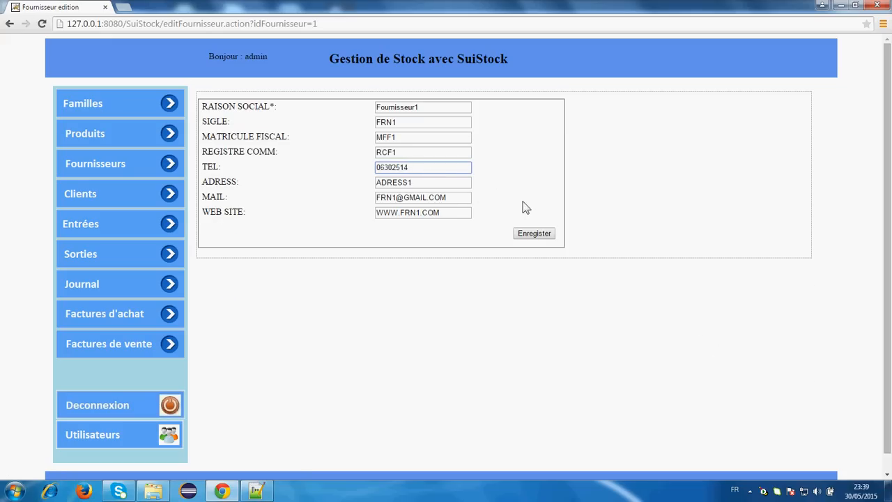
{"action": "left_click", "coordinate": [542, 233]}
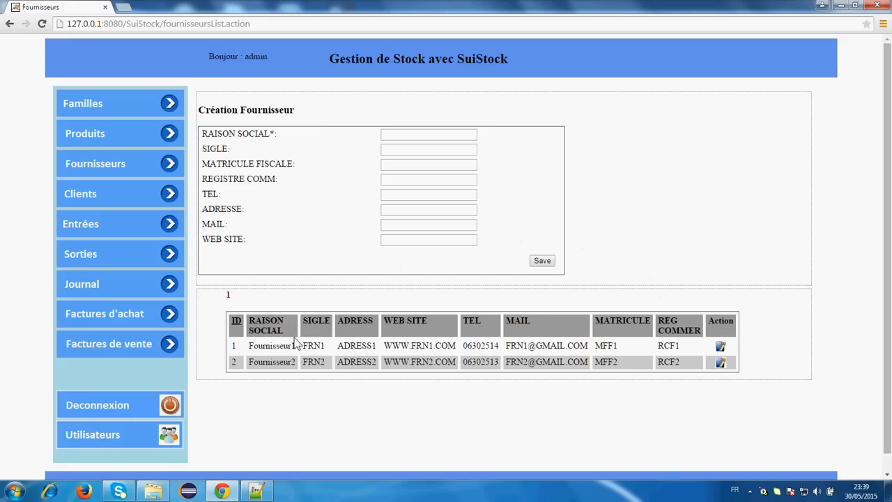
- Fill a new product form with REF4, DES4, family Electique and supplier Fournisseur2
{"action": "left_click", "coordinate": [106, 134]}
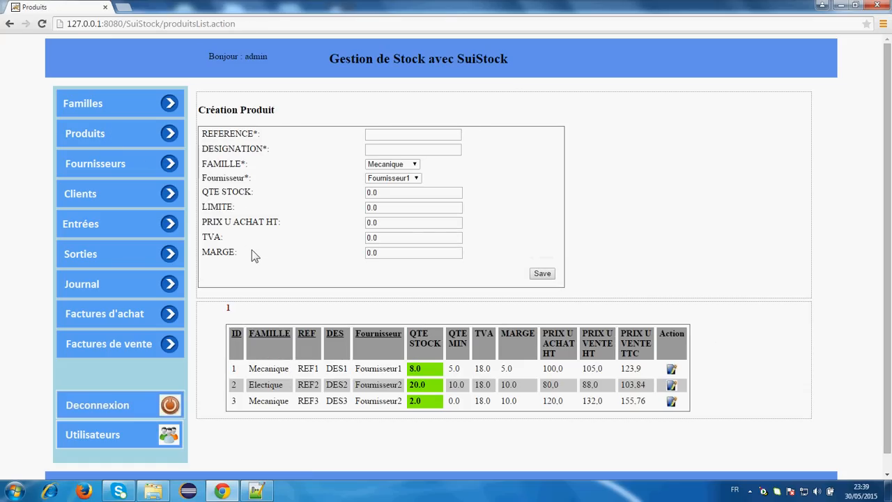
{"action": "left_click", "coordinate": [377, 137]}
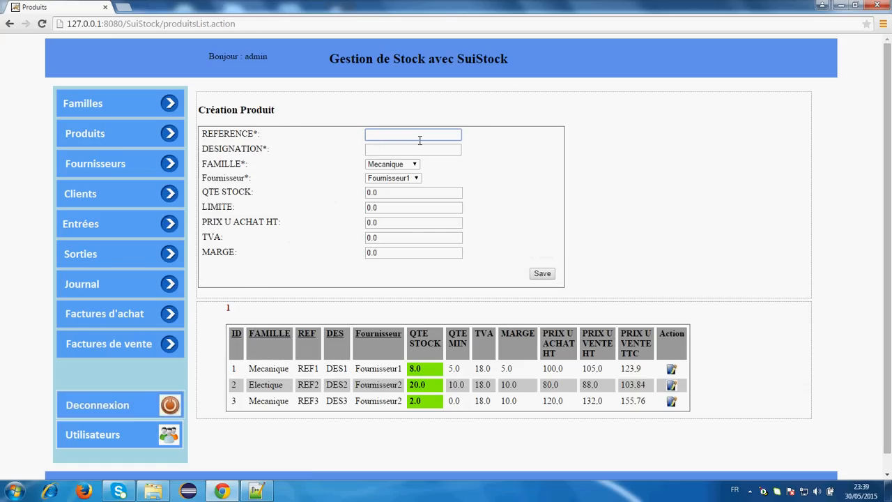
{"action": "type", "text": "R"}
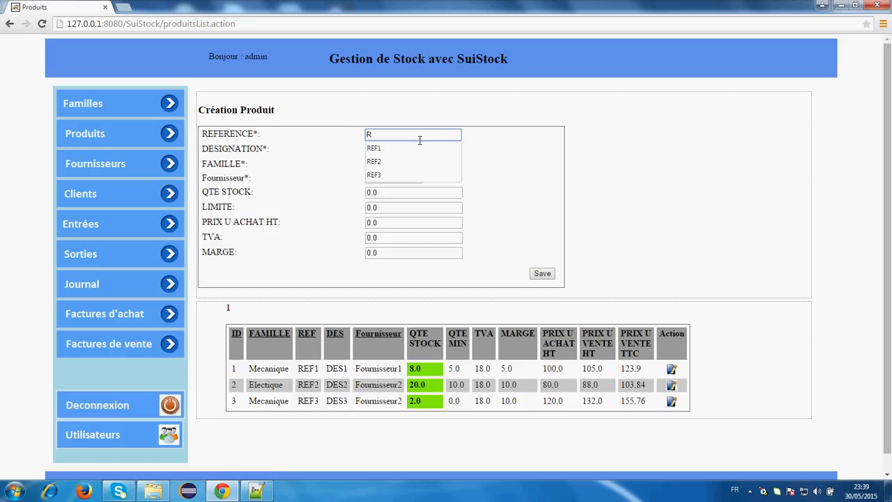
{"action": "type", "text": "EF4"}
{"action": "key", "text": "Tab"}
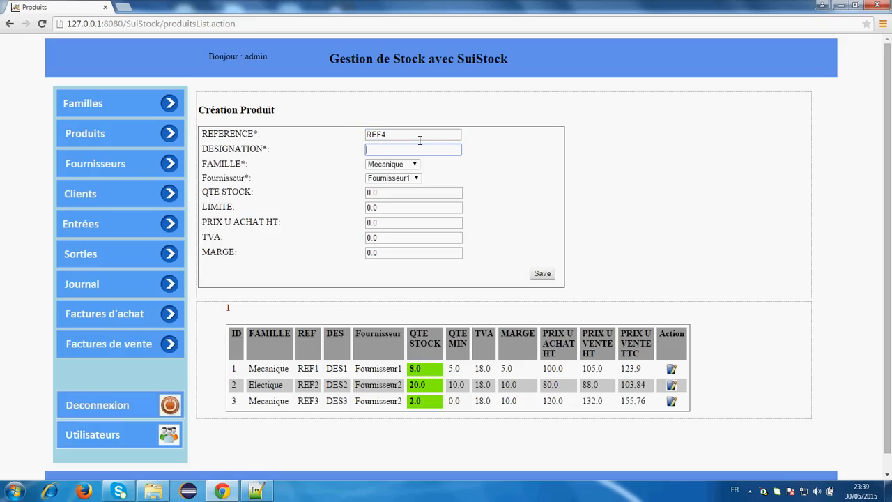
{"action": "type", "text": "DES"}
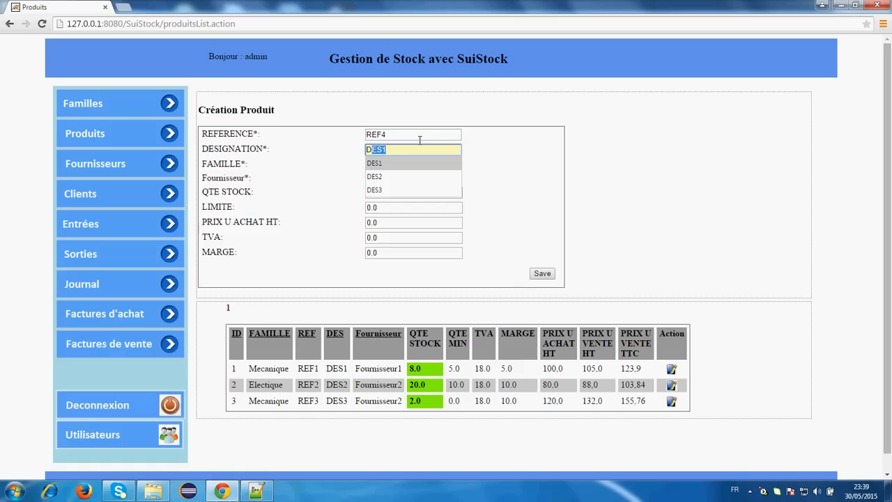
{"action": "type", "text": "4"}
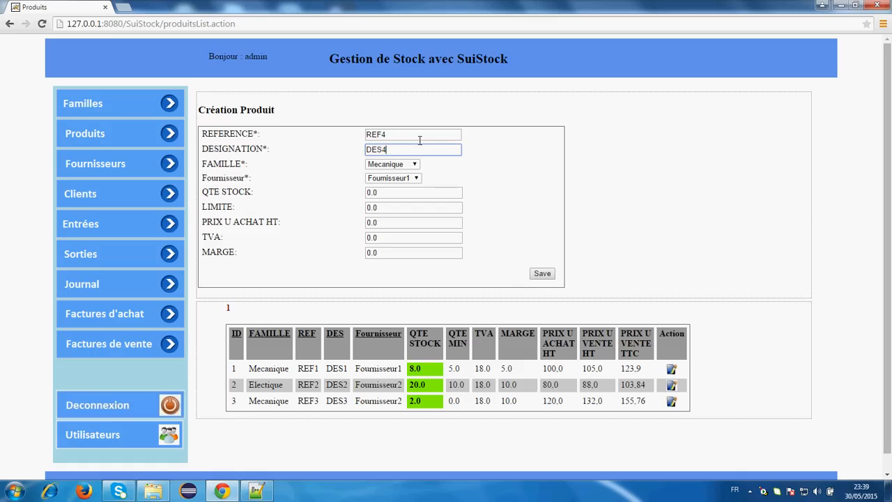
{"action": "left_click", "coordinate": [414, 164]}
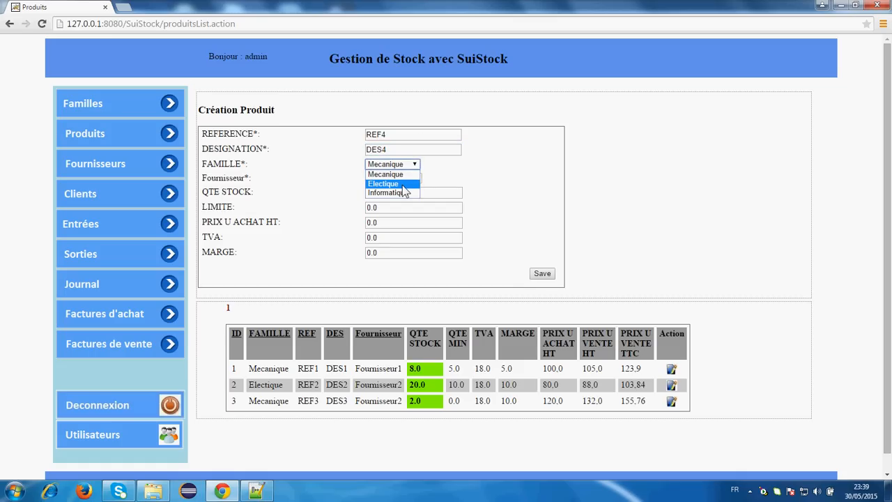
{"action": "left_click", "coordinate": [405, 184]}
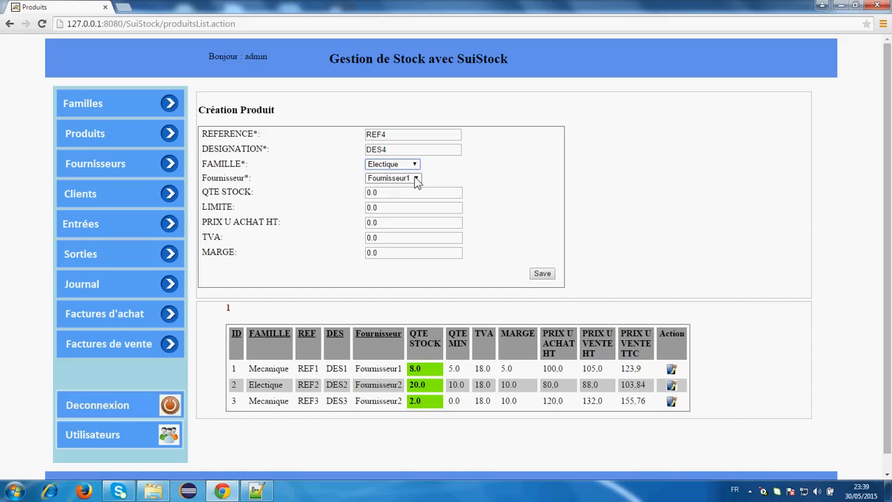
{"action": "left_click", "coordinate": [417, 179]}
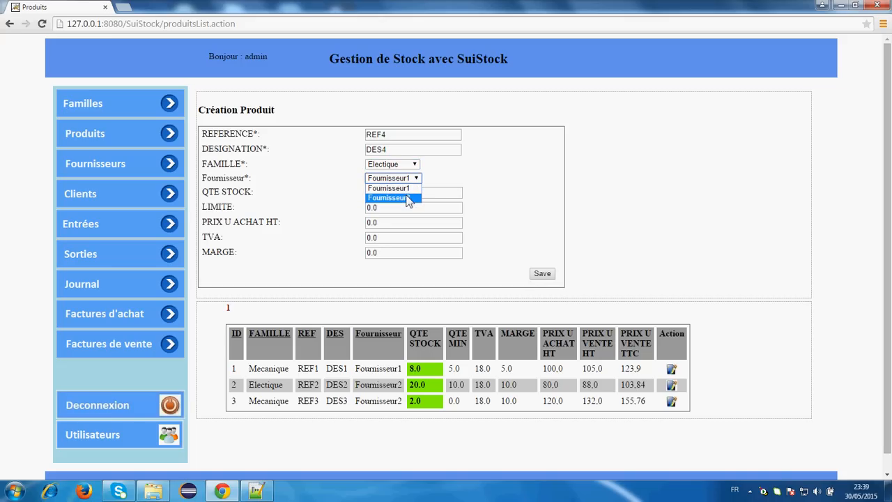
{"action": "left_click", "coordinate": [411, 200]}
{"action": "left_click_drag", "start_coordinate": [386, 197], "coordinate": [367, 210]}
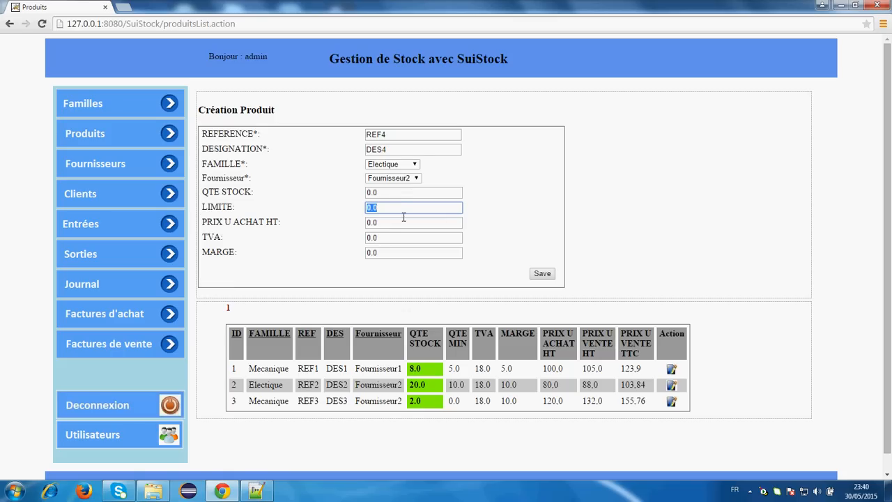
- Enter limit 3, purchase price 110, TVA 18 and margin 15, then save product REF4
{"action": "type", "text": "3"}
{"action": "left_click", "coordinate": [511, 220]}
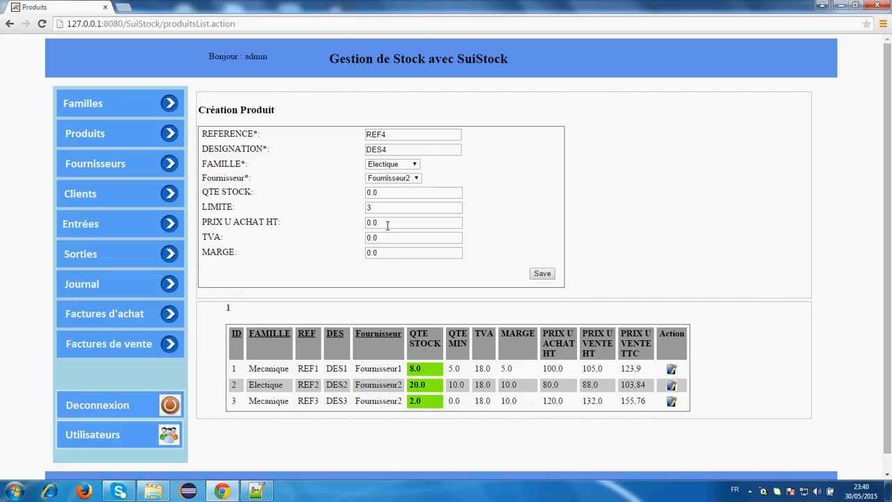
{"action": "left_click_drag", "start_coordinate": [387, 225], "coordinate": [351, 221]}
{"action": "type", "text": "110"}
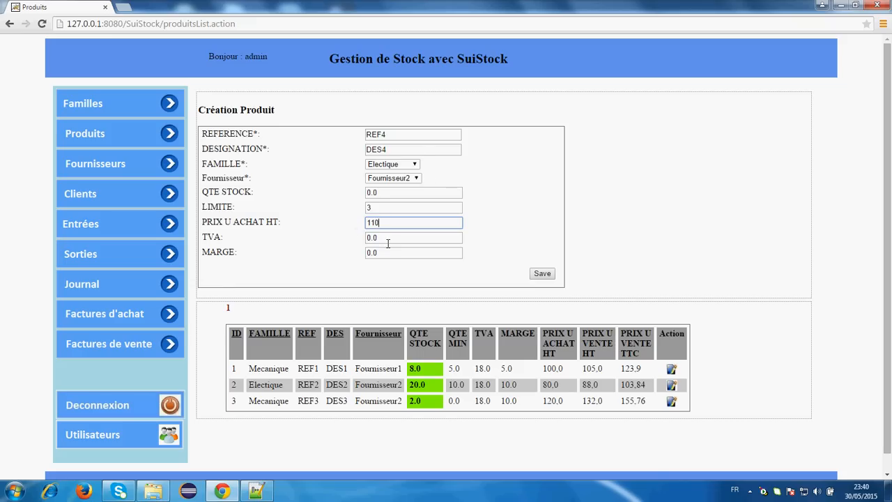
{"action": "key", "text": "Tab"}
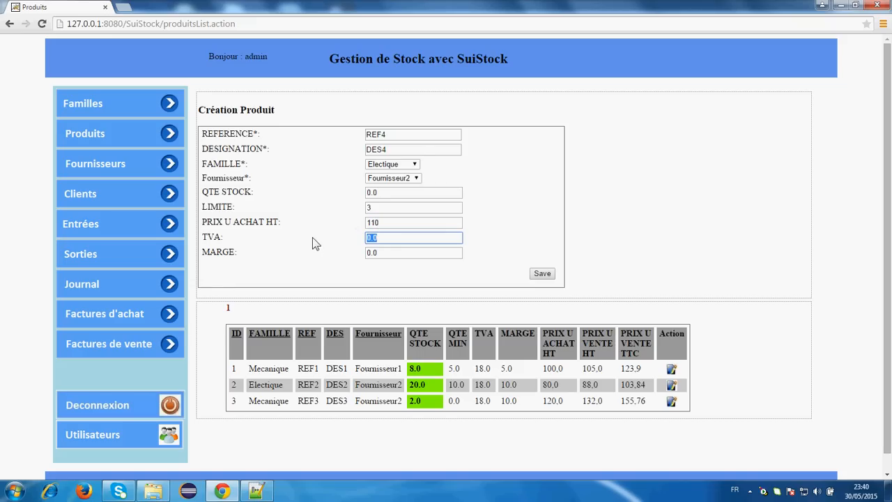
{"action": "type", "text": "18"}
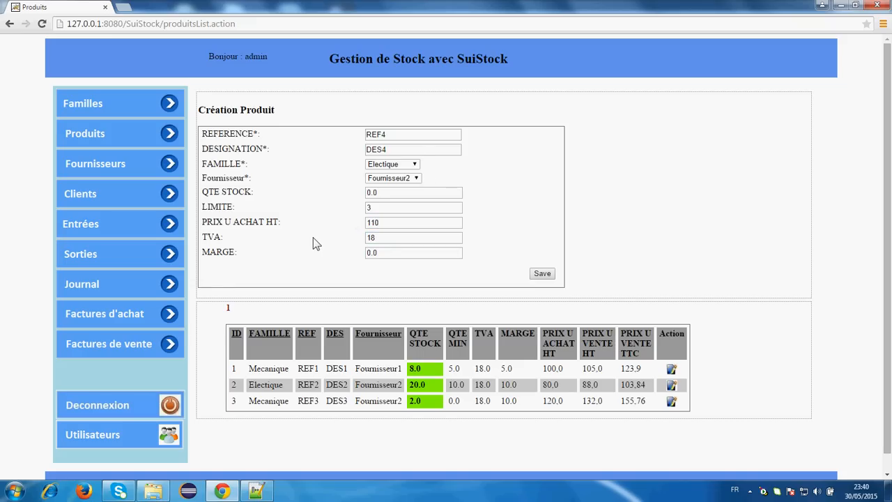
{"action": "key", "text": "Tab"}
{"action": "type", "text": "15"}
{"action": "left_click", "coordinate": [353, 258]}
{"action": "left_click", "coordinate": [539, 272]}
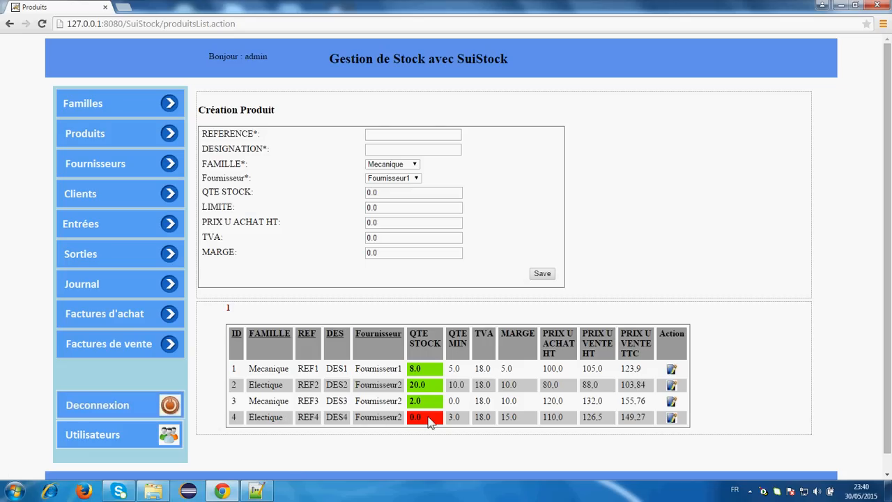
- Review product REF4's details, return to Produits, and open the Nouvelle Entrée form
{"action": "left_click", "coordinate": [669, 419]}
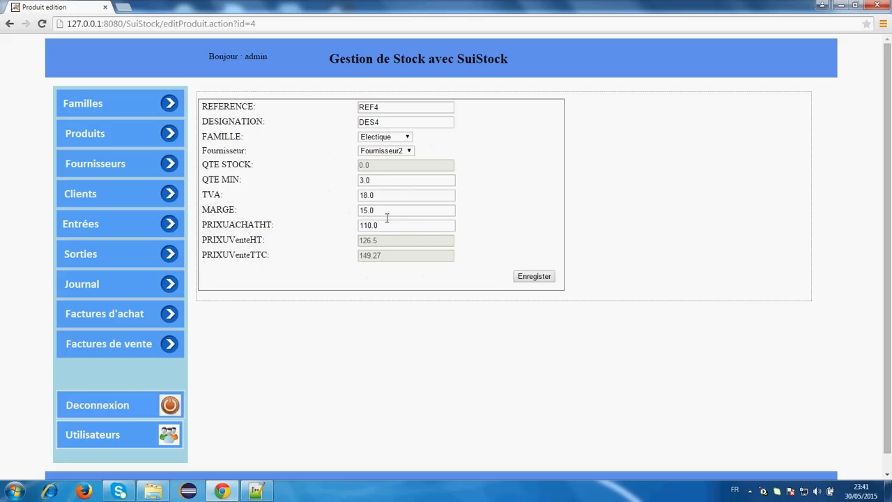
{"action": "left_click", "coordinate": [129, 140]}
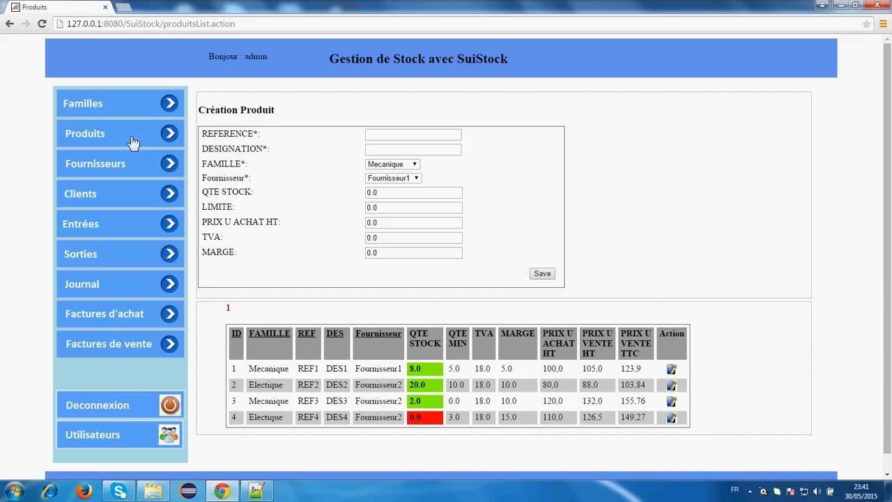
{"action": "left_click", "coordinate": [120, 224]}
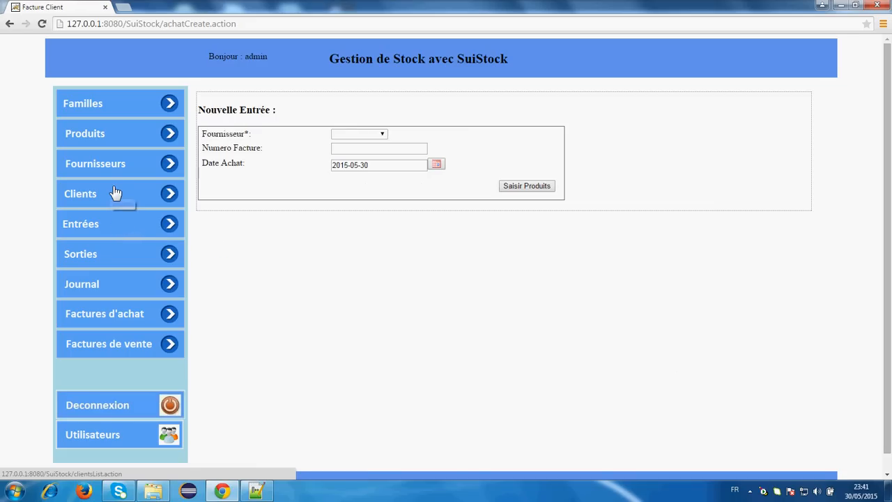
- Correct CLIENT1's address from ADRESSE to ADRESSE2 and save the client
{"action": "left_click", "coordinate": [115, 194]}
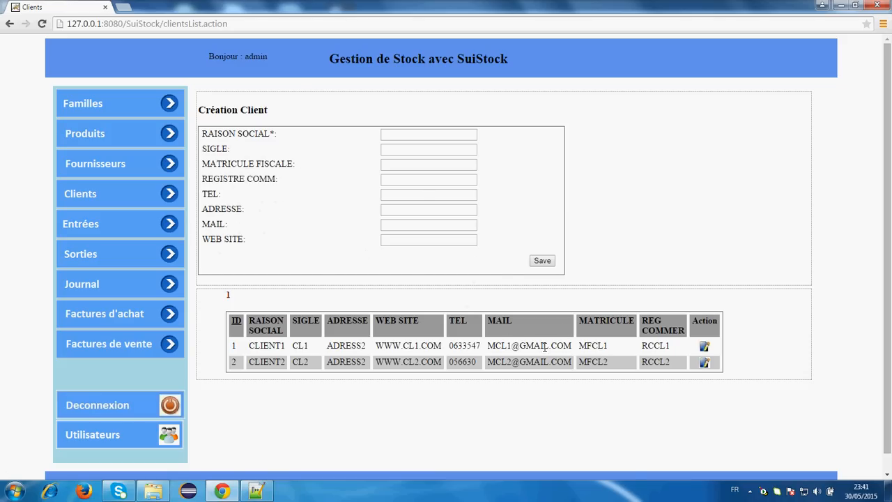
{"action": "left_click", "coordinate": [711, 347]}
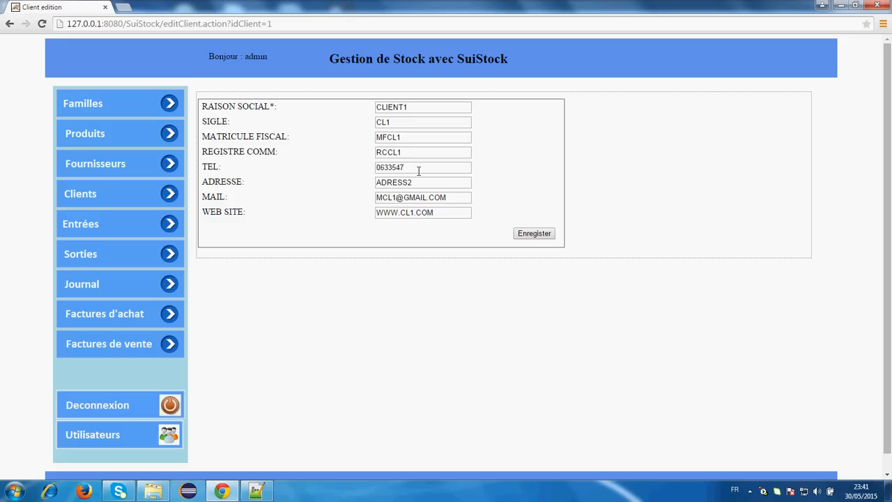
{"action": "left_click", "coordinate": [428, 185]}
{"action": "type", "text": "E"}
{"action": "left_click", "coordinate": [544, 239]}
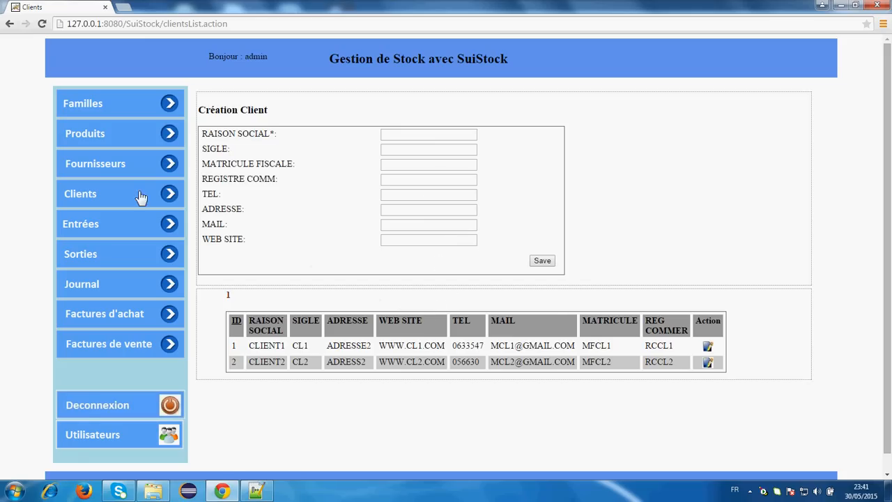
- Start a purchase entry from Fournisseur2 with invoice number Fact786
{"action": "left_click", "coordinate": [117, 223]}
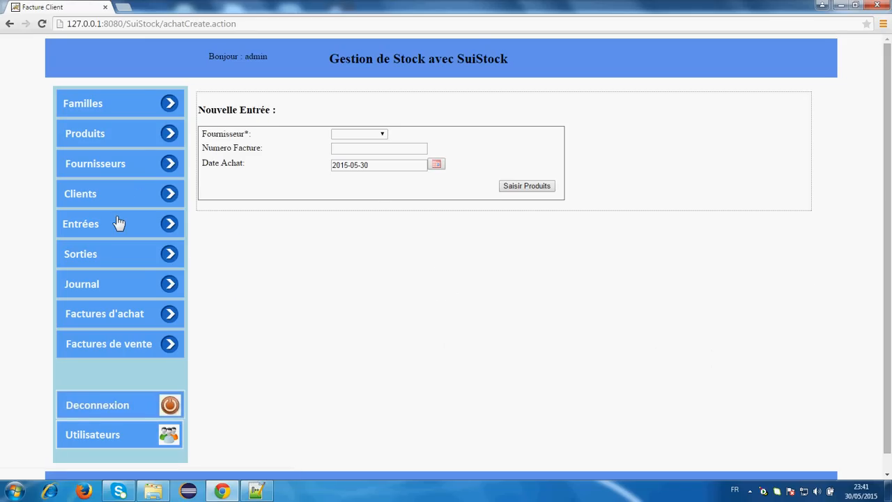
{"action": "left_click", "coordinate": [384, 135]}
{"action": "left_click", "coordinate": [373, 162]}
{"action": "left_click", "coordinate": [370, 155]}
{"action": "type", "text": "Fact"}
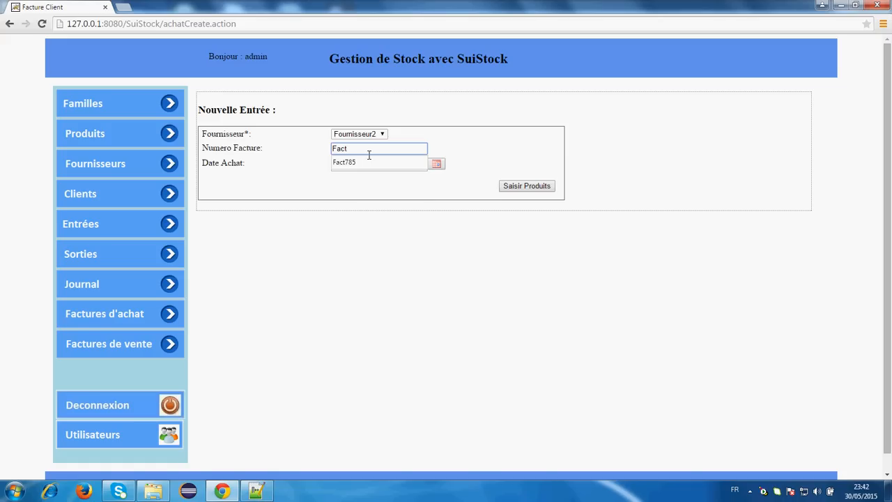
{"action": "key", "text": "Down"}
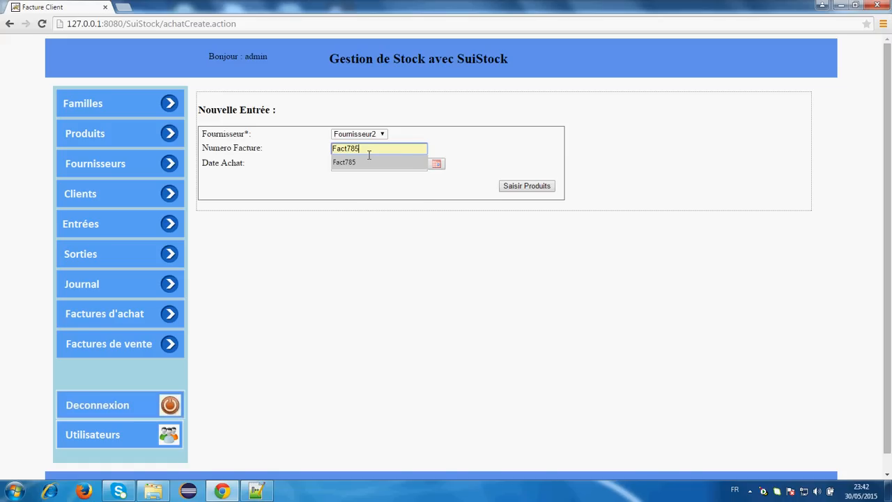
{"action": "type", "text": "78"}
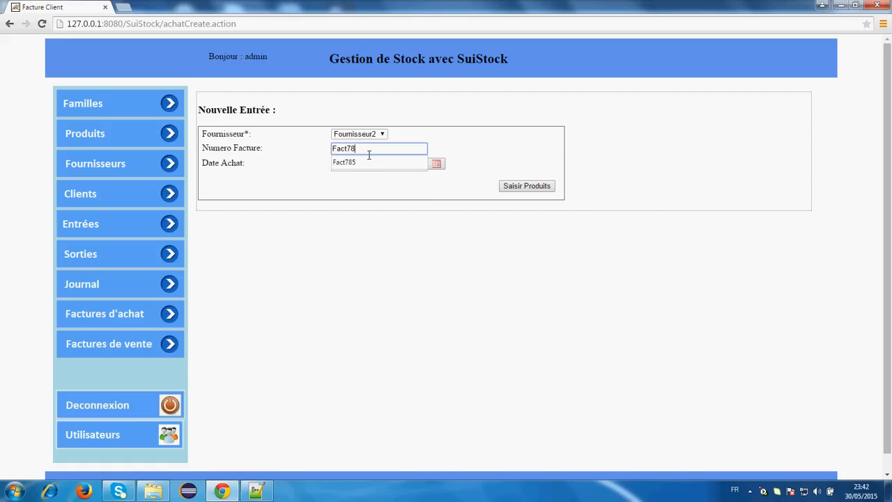
{"action": "type", "text": "6"}
{"action": "left_click", "coordinate": [465, 142]}
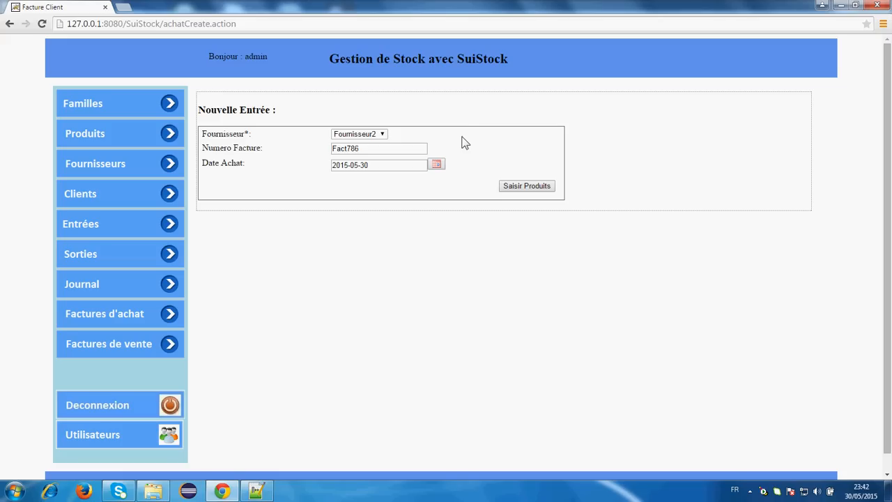
{"action": "left_click", "coordinate": [547, 188]}
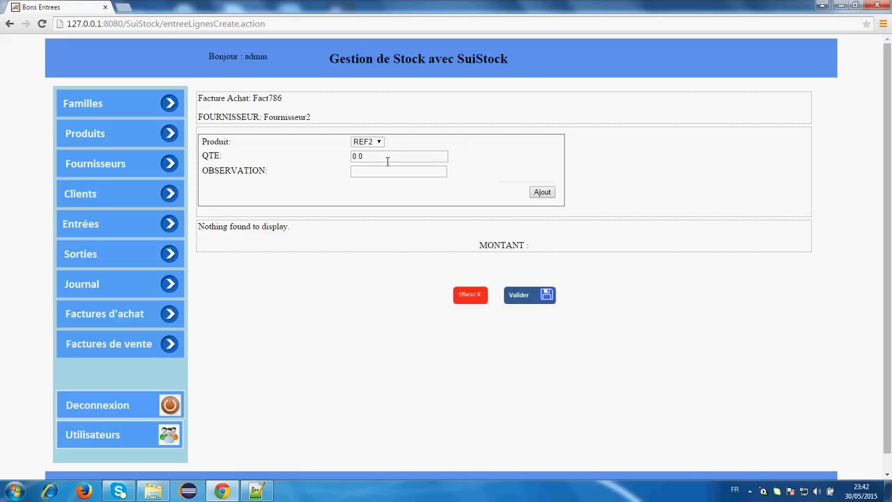
- Add 10 units of REF2 to the purchase invoice
{"action": "left_click", "coordinate": [381, 141]}
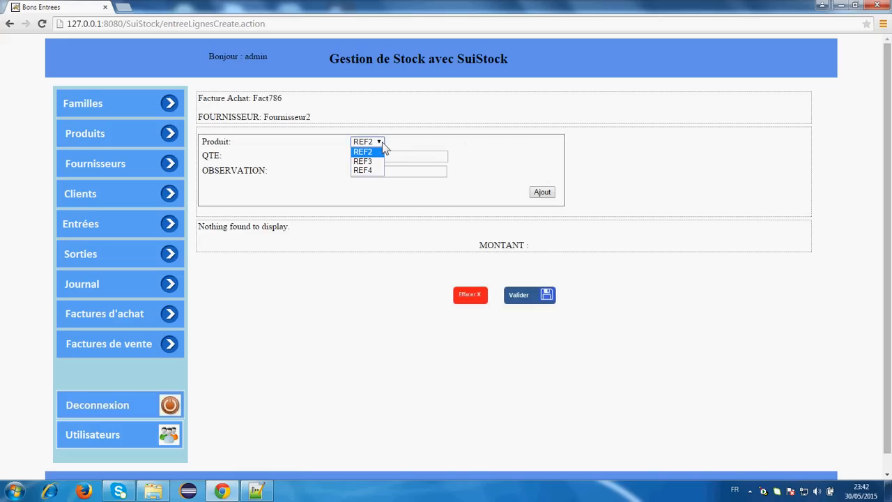
{"action": "left_click", "coordinate": [378, 162]}
{"action": "left_click", "coordinate": [380, 142]}
{"action": "left_click", "coordinate": [269, 120]}
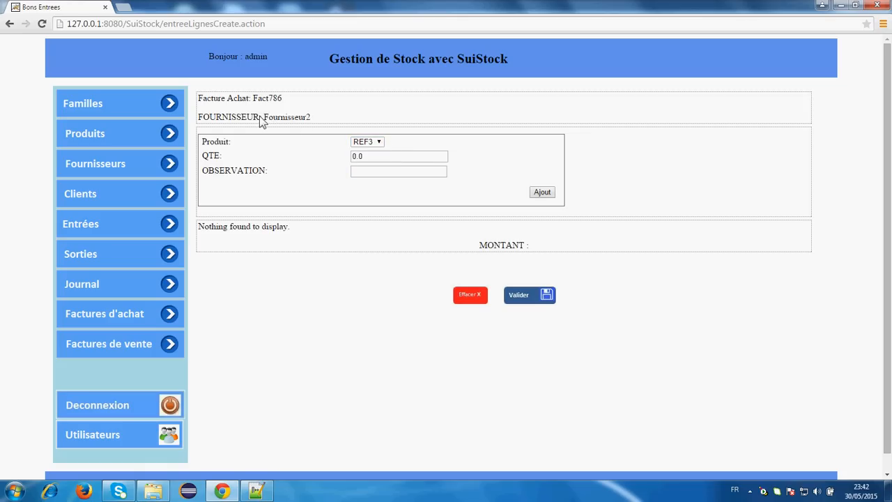
{"action": "left_click", "coordinate": [380, 144]}
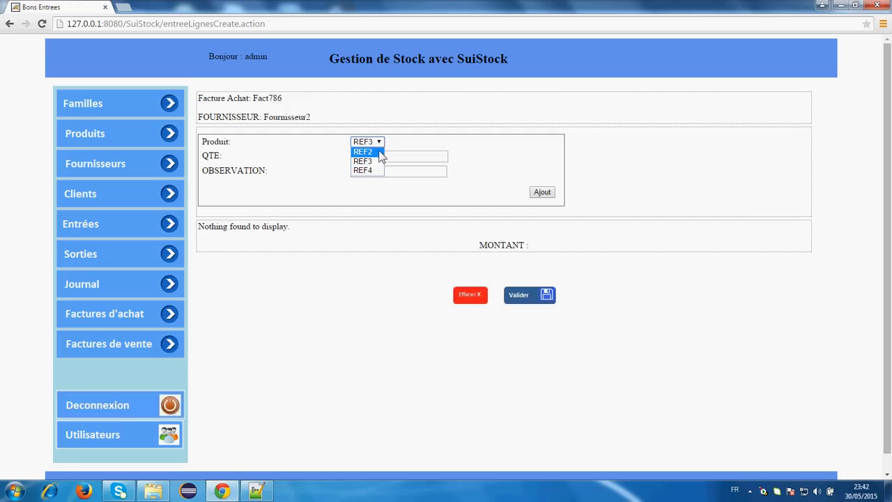
{"action": "left_click", "coordinate": [379, 152]}
{"action": "left_click", "coordinate": [375, 159]}
{"action": "left_click_drag", "start_coordinate": [375, 158], "coordinate": [348, 157]}
{"action": "type", "text": "10"}
{"action": "left_click", "coordinate": [358, 170]}
{"action": "left_click", "coordinate": [541, 192]}
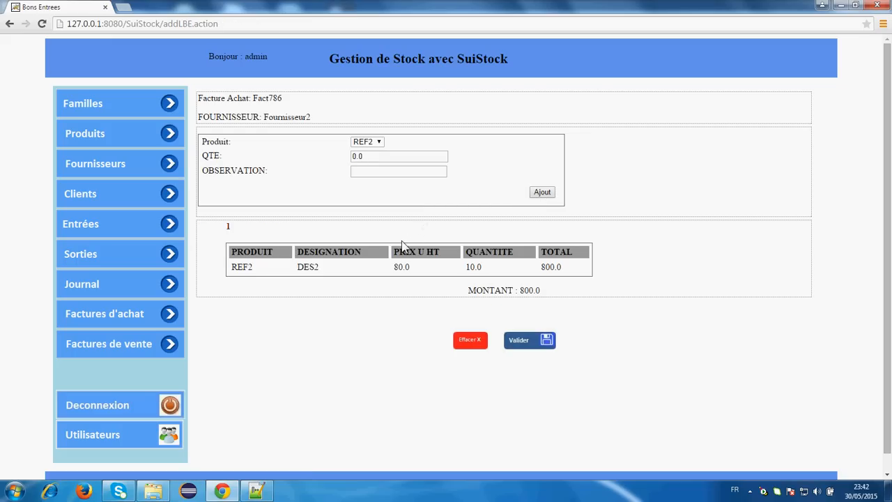
- Add 3 units of REF3 and validate the invoice totalling 1160.0
{"action": "left_click", "coordinate": [377, 142]}
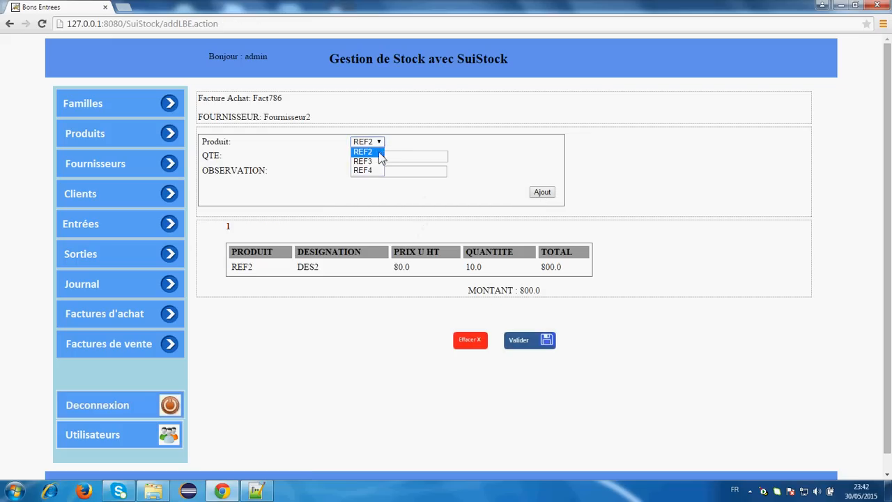
{"action": "left_click", "coordinate": [380, 162]}
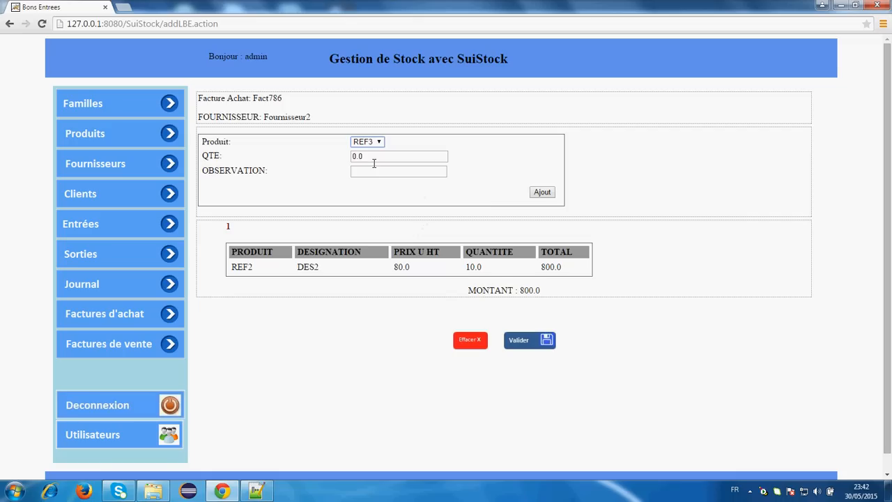
{"action": "left_click_drag", "start_coordinate": [374, 163], "coordinate": [347, 149]}
{"action": "type", "text": "3"}
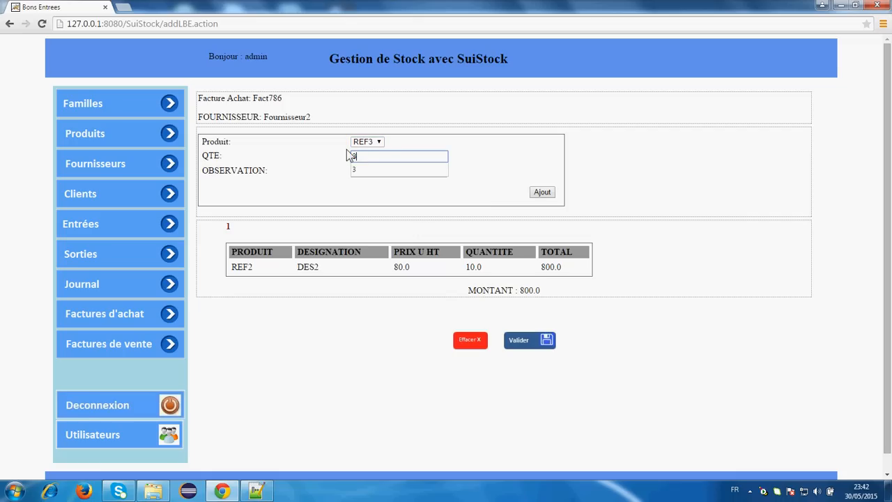
{"action": "left_click", "coordinate": [490, 168]}
{"action": "left_click", "coordinate": [544, 188]}
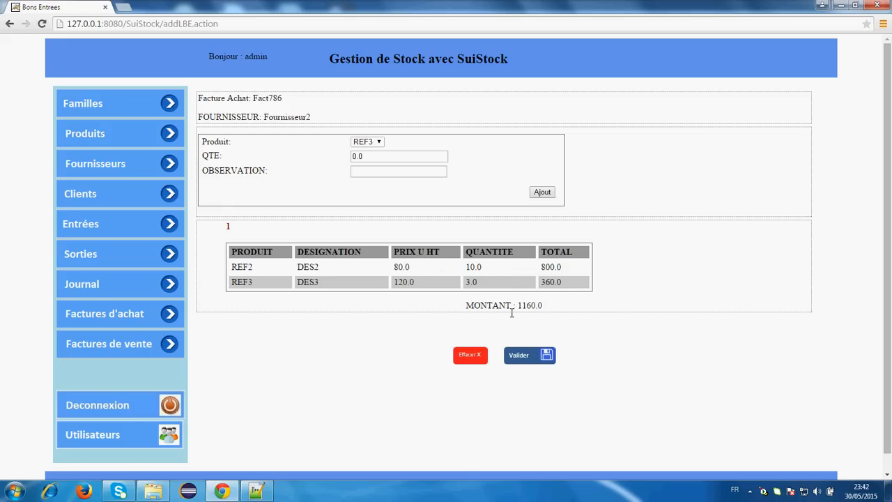
{"action": "left_click", "coordinate": [530, 357]}
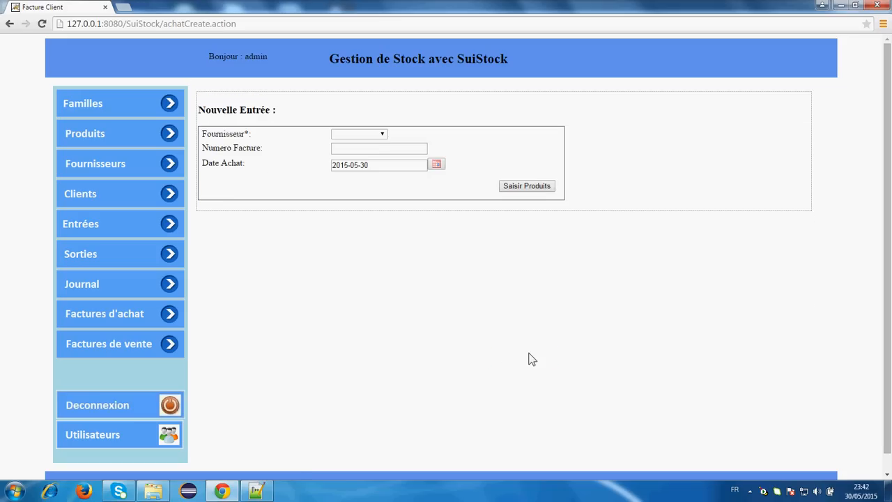
- Check Fact786's two product lines among purchase invoices, then go to the Clients page
{"action": "left_click", "coordinate": [135, 317]}
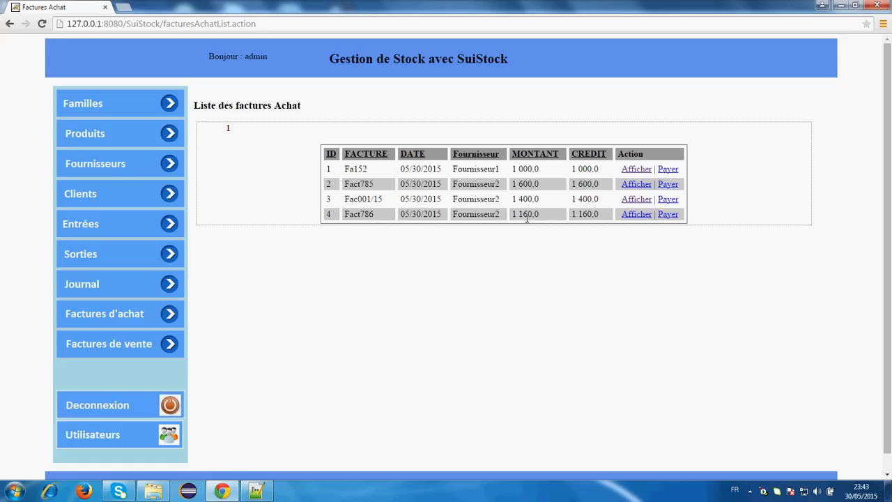
{"action": "left_click", "coordinate": [634, 216]}
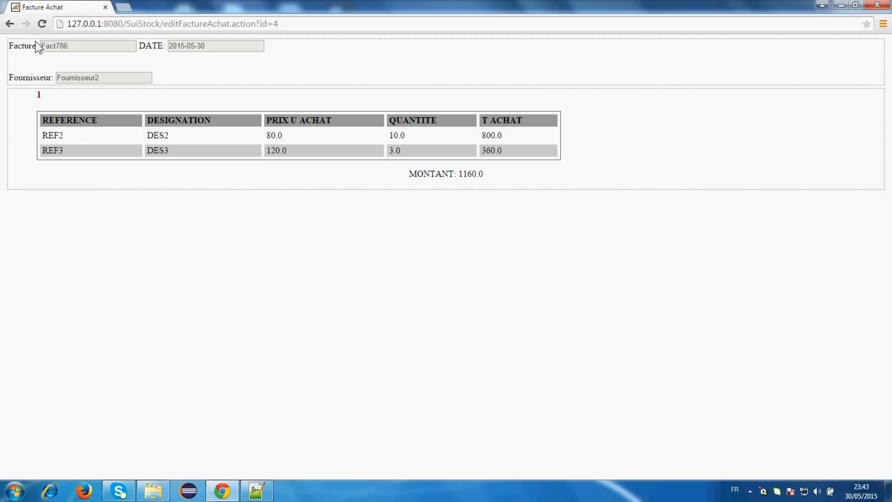
{"action": "left_click", "coordinate": [9, 23]}
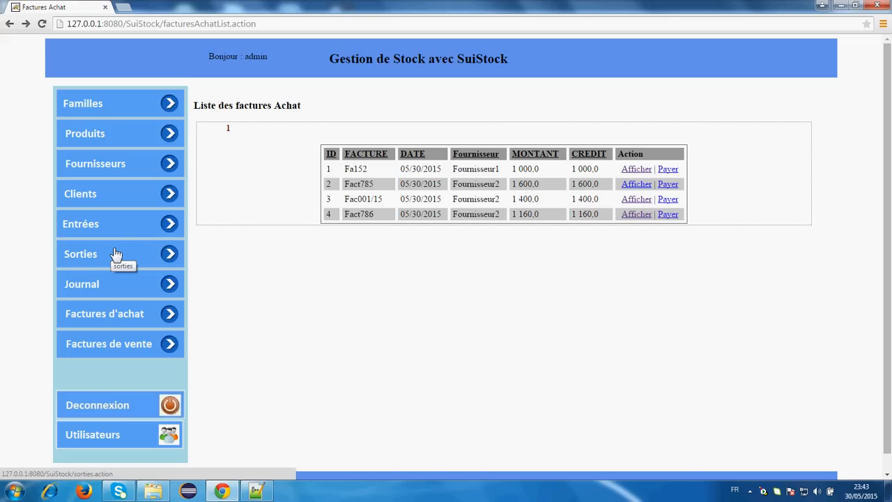
{"action": "left_click", "coordinate": [106, 201]}
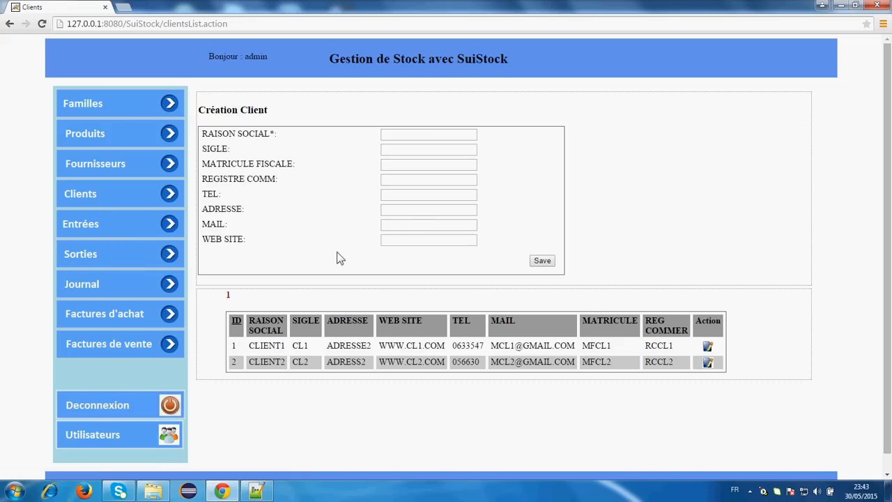
- Start a new stock exit and add 5 units of REF1
{"action": "left_click", "coordinate": [129, 258]}
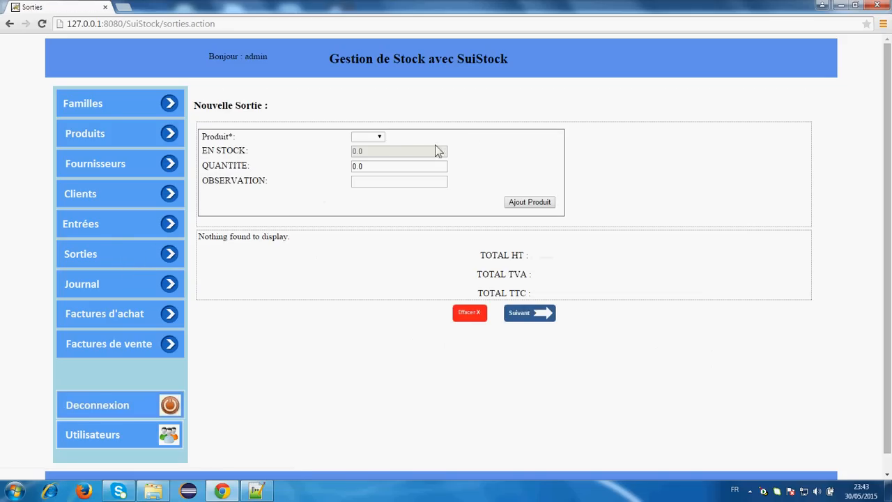
{"action": "left_click", "coordinate": [380, 136]}
{"action": "left_click", "coordinate": [366, 153]}
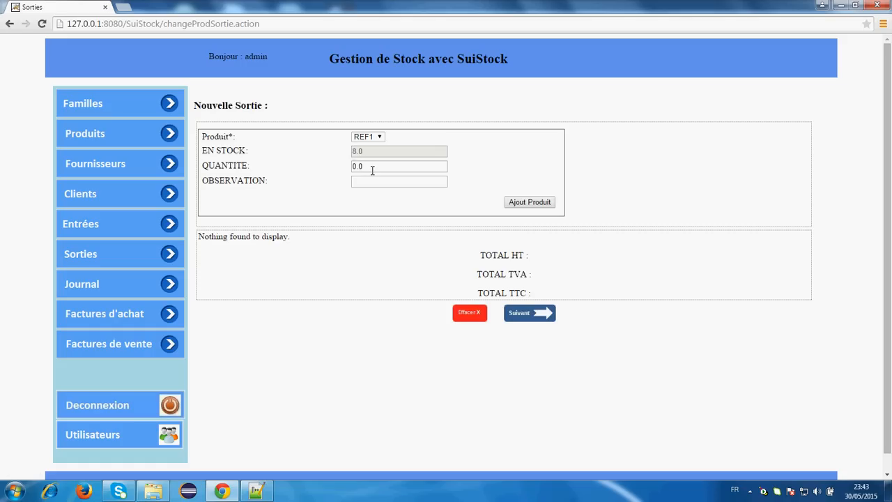
{"action": "left_click_drag", "start_coordinate": [372, 169], "coordinate": [353, 169]}
{"action": "type", "text": "5"}
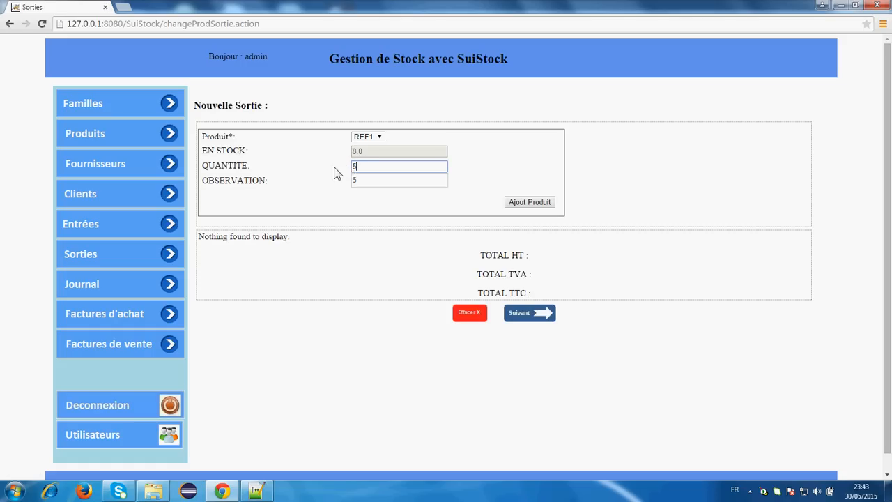
{"action": "left_click", "coordinate": [334, 166]}
{"action": "left_click", "coordinate": [534, 203]}
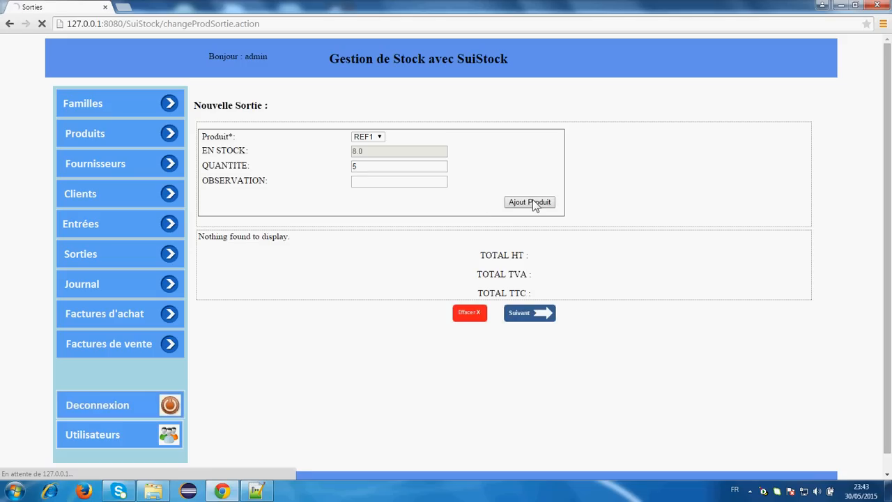
- Add 10 units of REF2 to the exit and proceed to its invoice
{"action": "left_click", "coordinate": [368, 136]}
{"action": "left_click", "coordinate": [377, 163]}
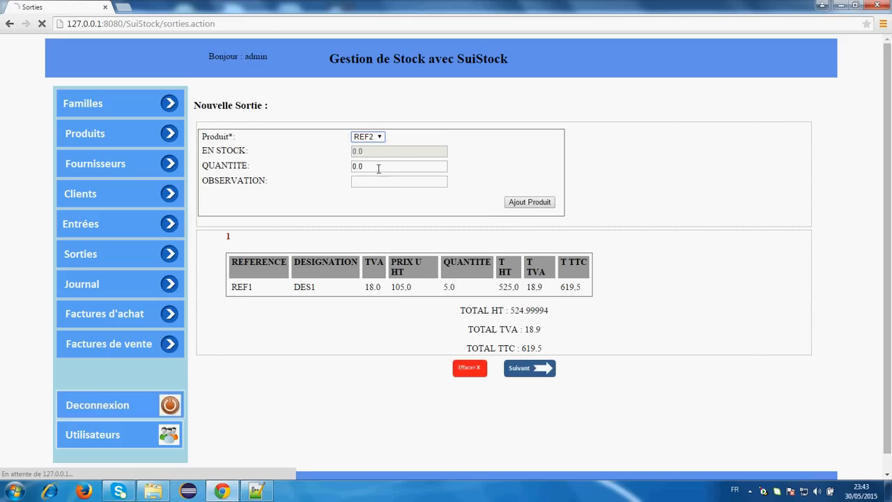
{"action": "double_click", "coordinate": [374, 166]}
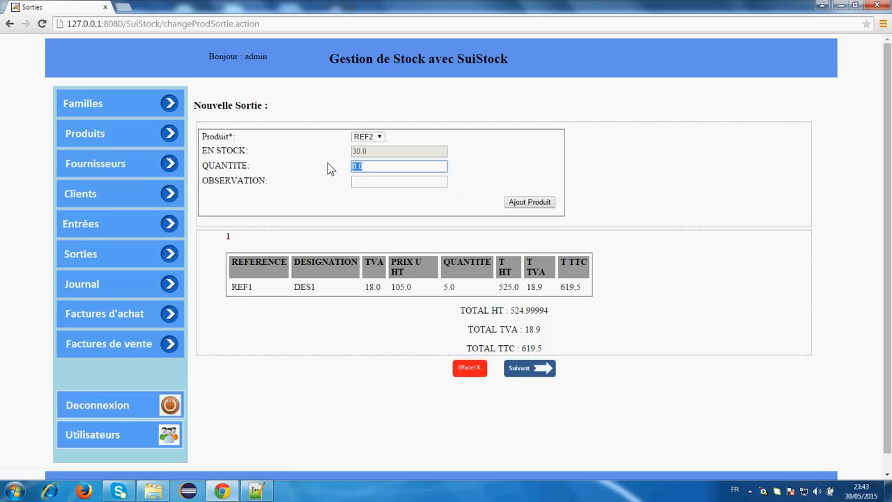
{"action": "type", "text": "10"}
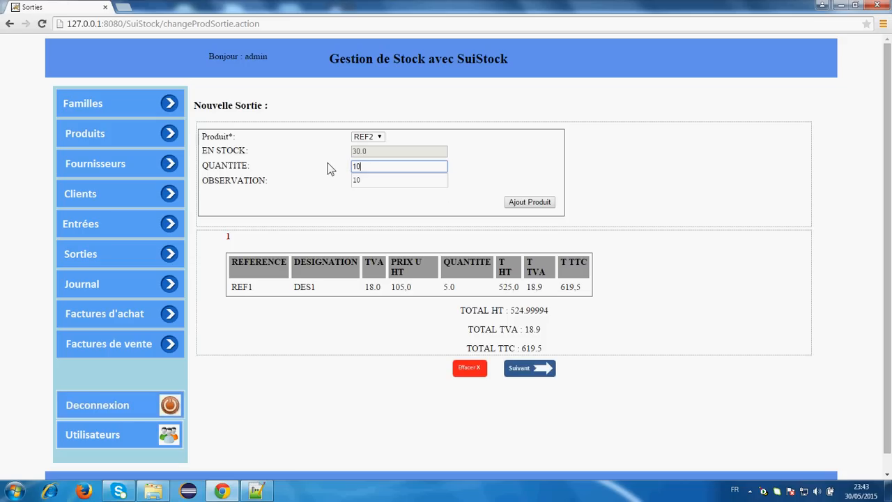
{"action": "left_click", "coordinate": [534, 203]}
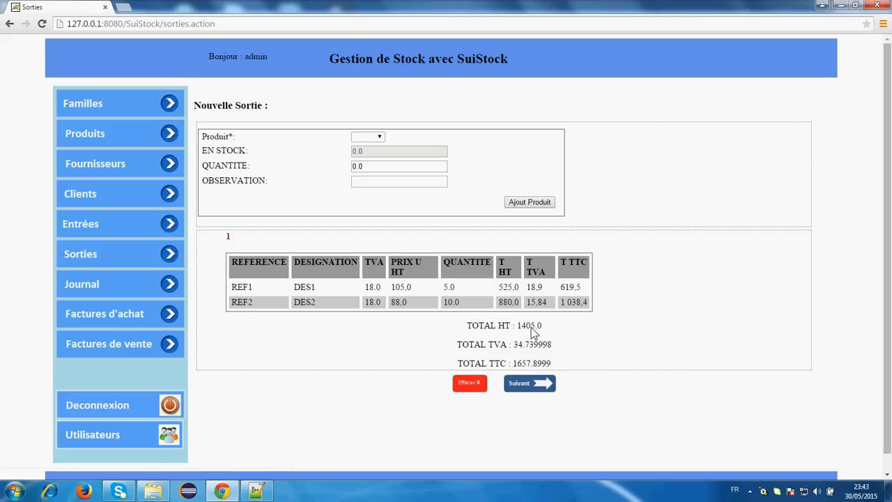
{"action": "left_click", "coordinate": [525, 385]}
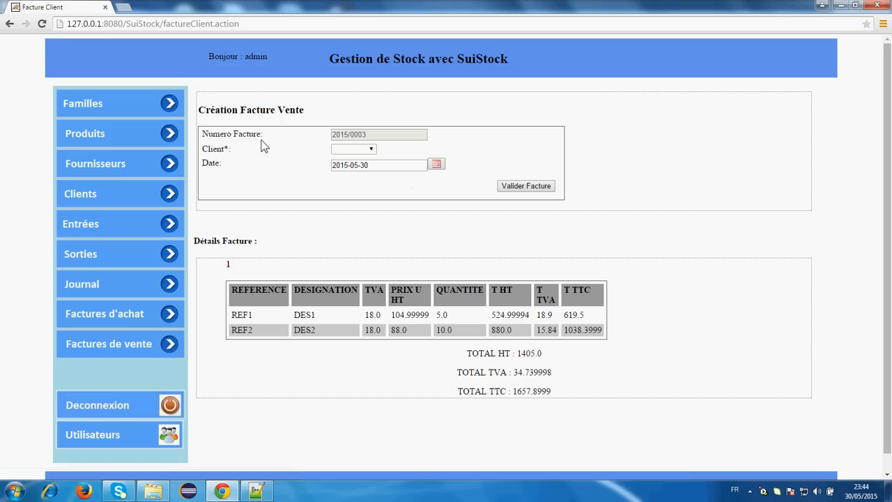
- Invoice the REF1/REF2 exit to CLIENT1, dated 2015-05-03, and validate it
{"action": "left_click", "coordinate": [373, 150]}
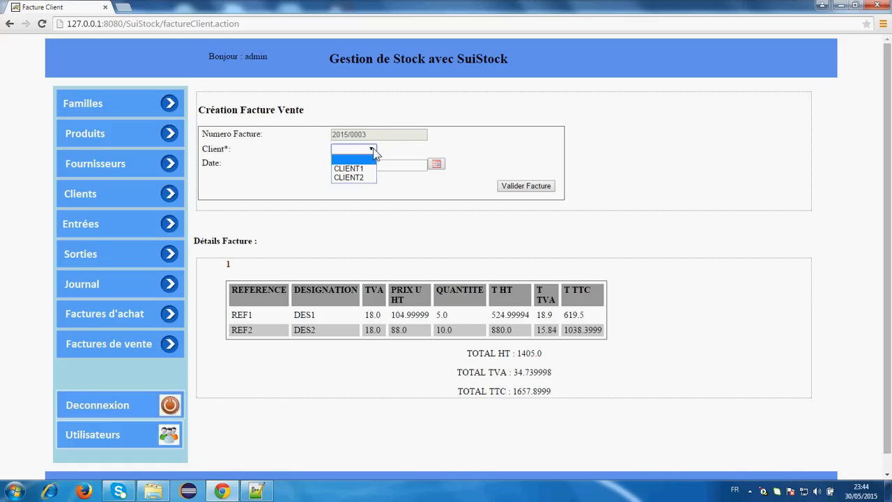
{"action": "left_click", "coordinate": [365, 169]}
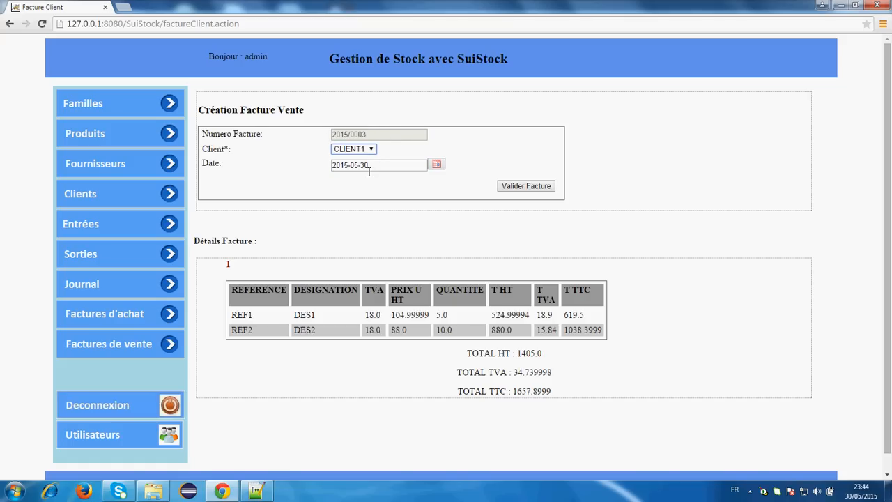
{"action": "left_click", "coordinate": [437, 165]}
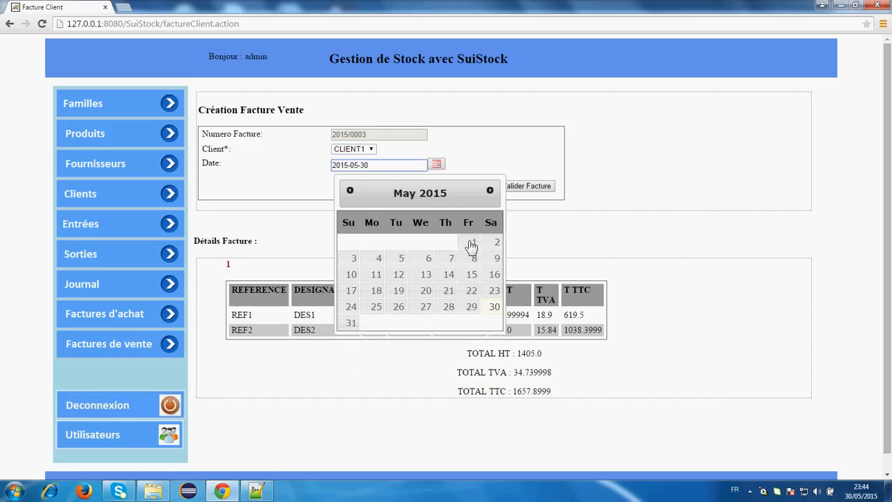
{"action": "left_click", "coordinate": [354, 257]}
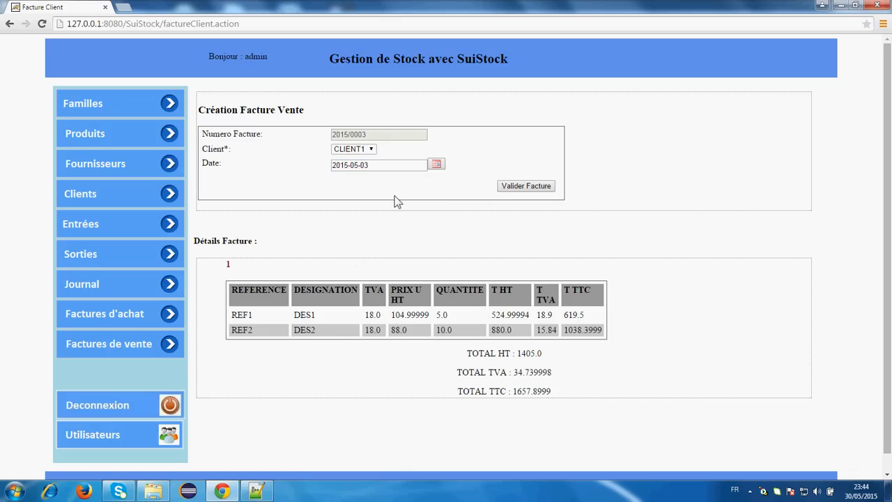
{"action": "left_click", "coordinate": [533, 186]}
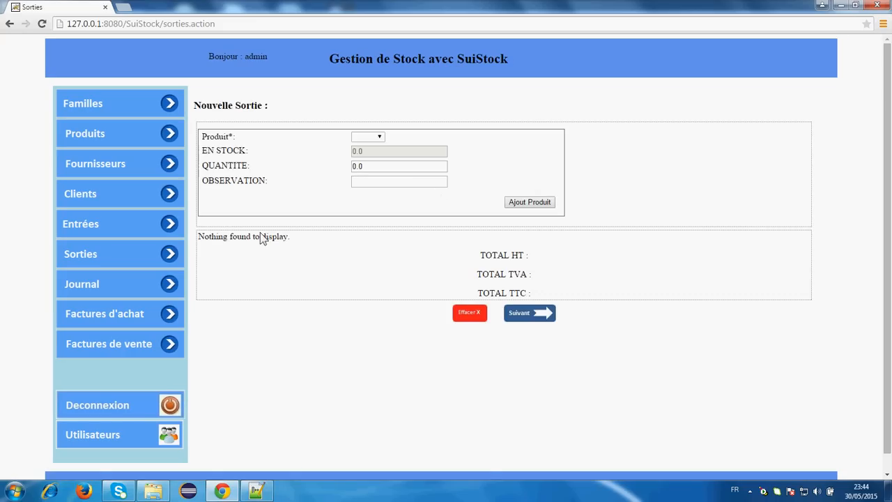
- From the sales invoices list, view invoice 2015/0003's delivery note and printable invoice
{"action": "left_click", "coordinate": [117, 350]}
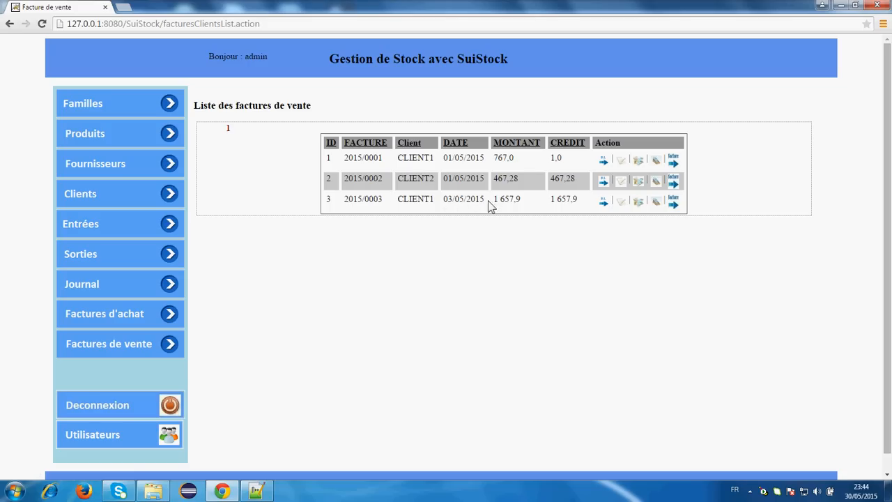
{"action": "left_click", "coordinate": [605, 202]}
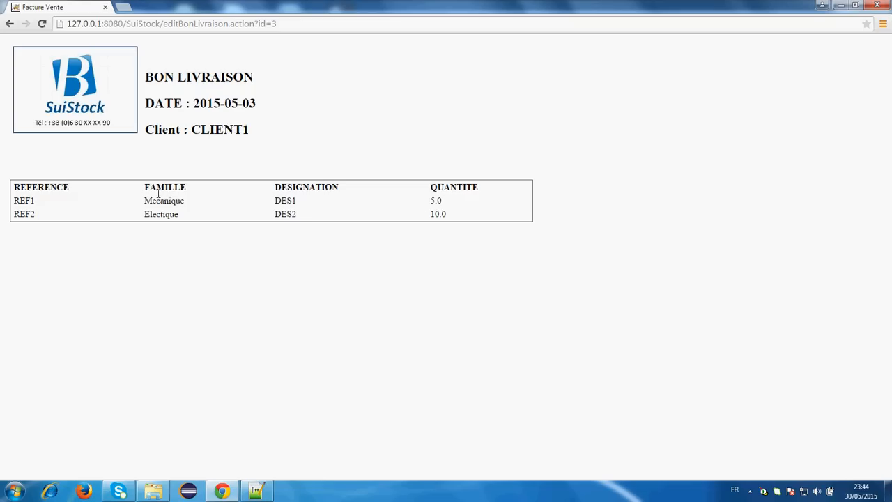
{"action": "left_click", "coordinate": [10, 25]}
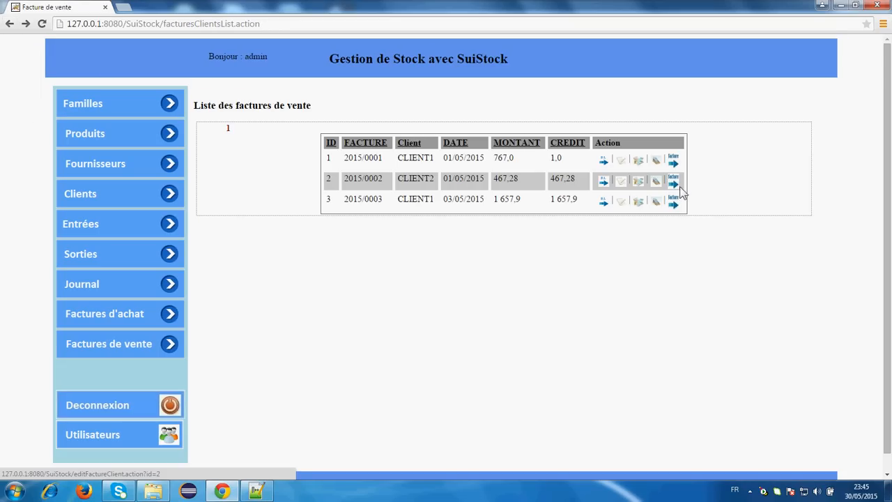
{"action": "left_click", "coordinate": [677, 206]}
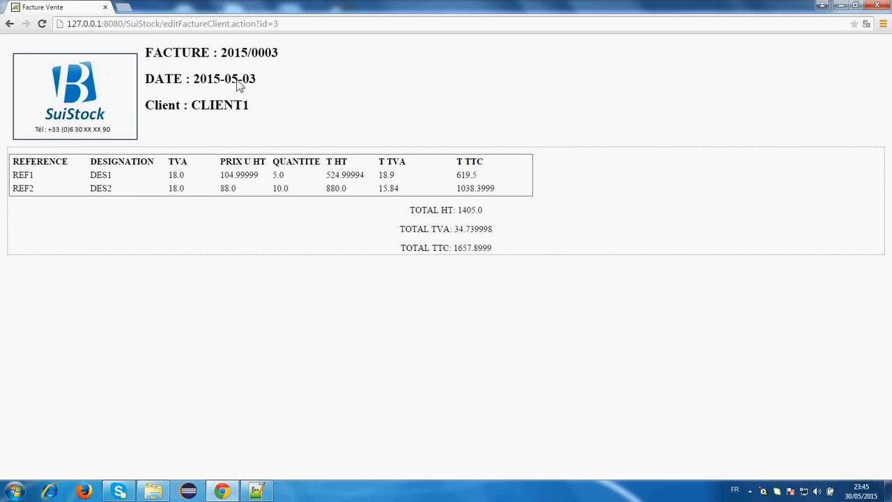
{"action": "left_click", "coordinate": [9, 25]}
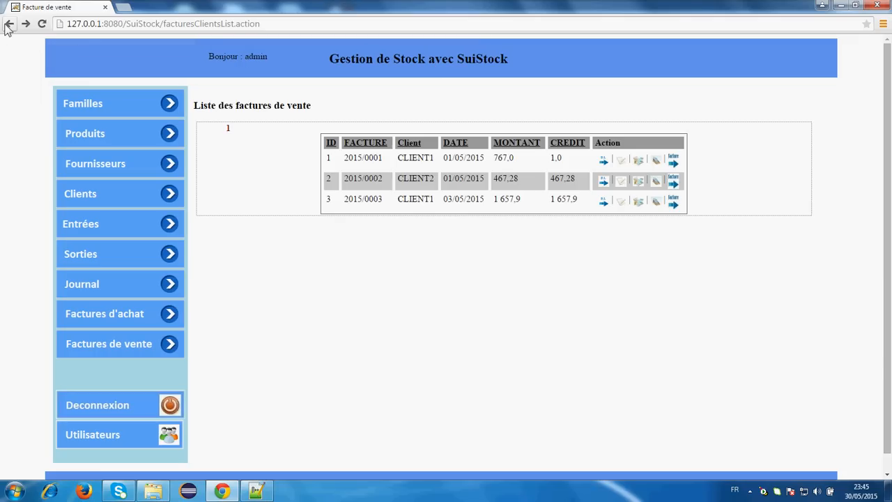
- Move invoice 2015/0003's date from 2015-05-03 to 2015-05-04 and save it
{"action": "left_click", "coordinate": [624, 201]}
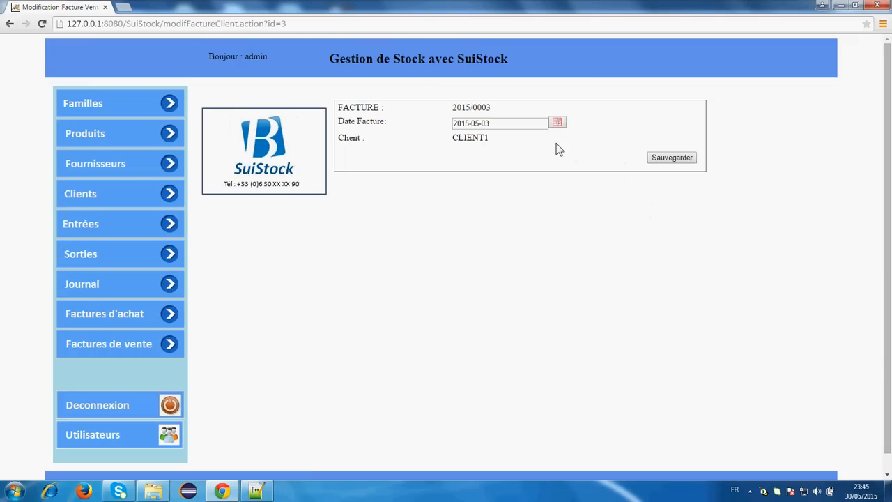
{"action": "left_click", "coordinate": [558, 124]}
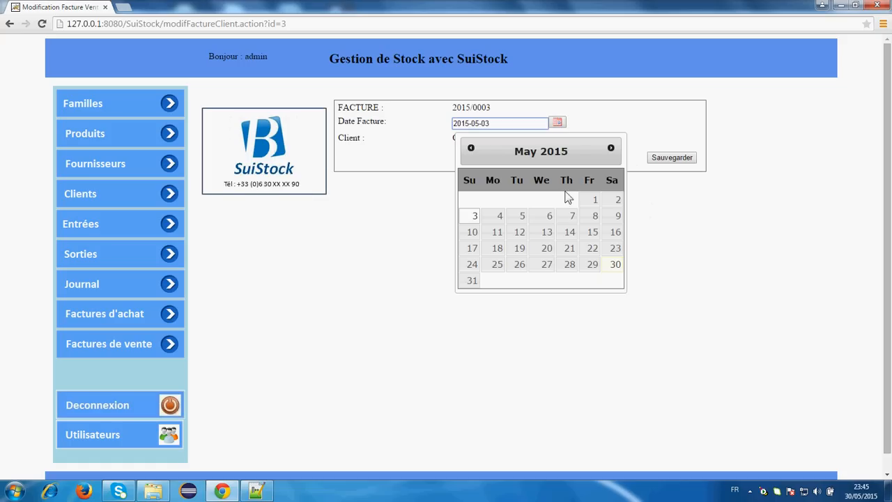
{"action": "left_click", "coordinate": [501, 217]}
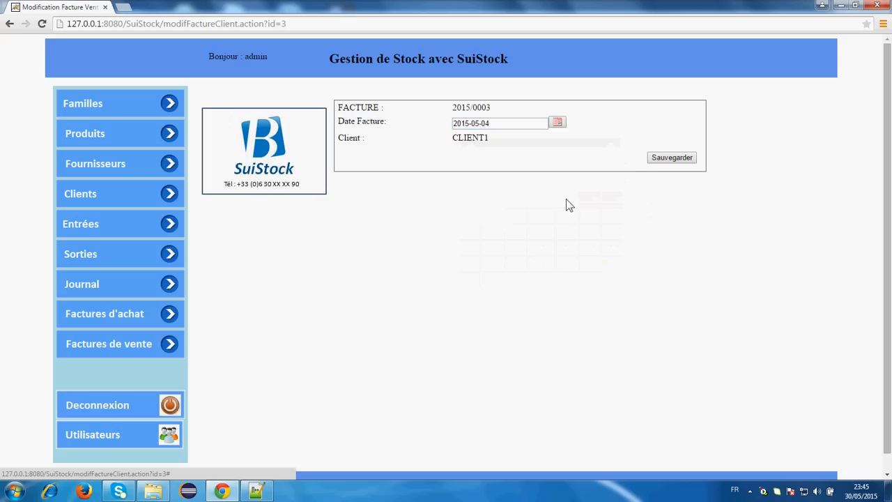
{"action": "left_click", "coordinate": [668, 158]}
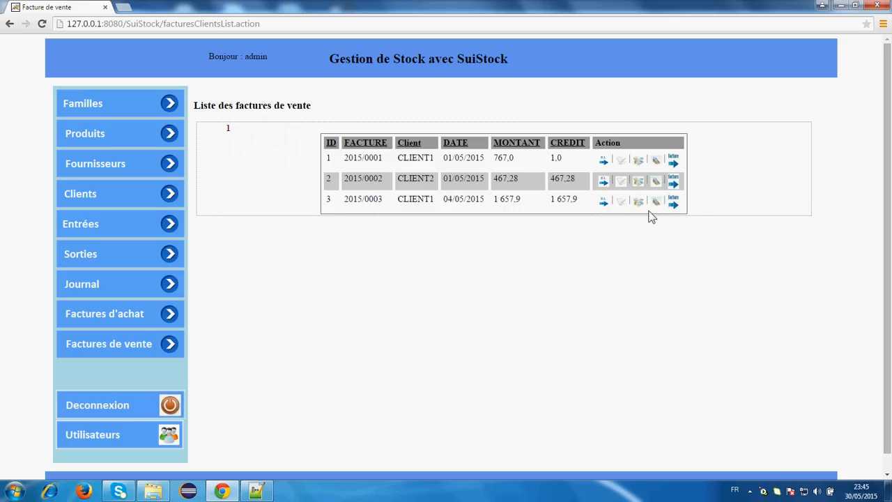
{"action": "left_click", "coordinate": [673, 203]}
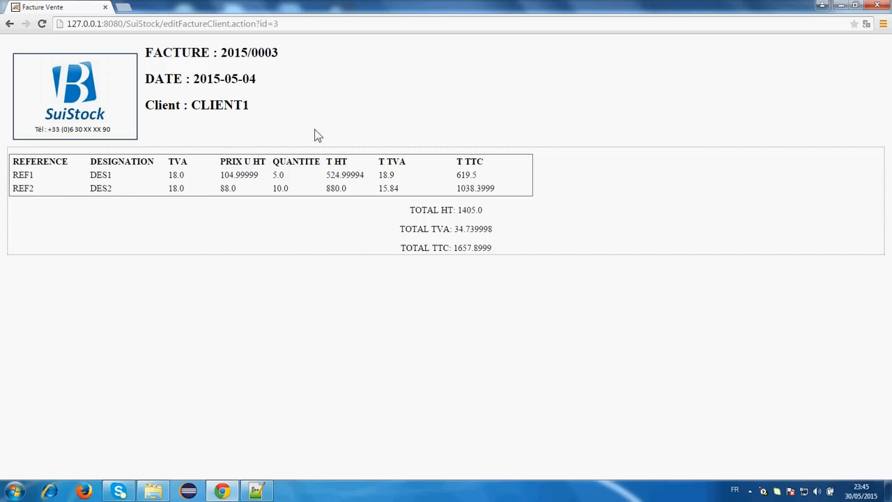
{"action": "left_click", "coordinate": [9, 27]}
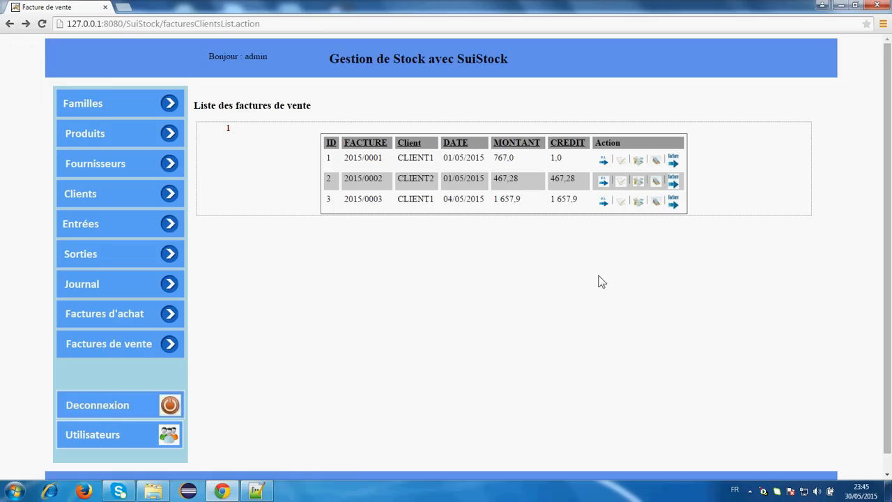
- Pay 650 in cash (ESPECE) against invoice 2015/0003
{"action": "left_click", "coordinate": [642, 207]}
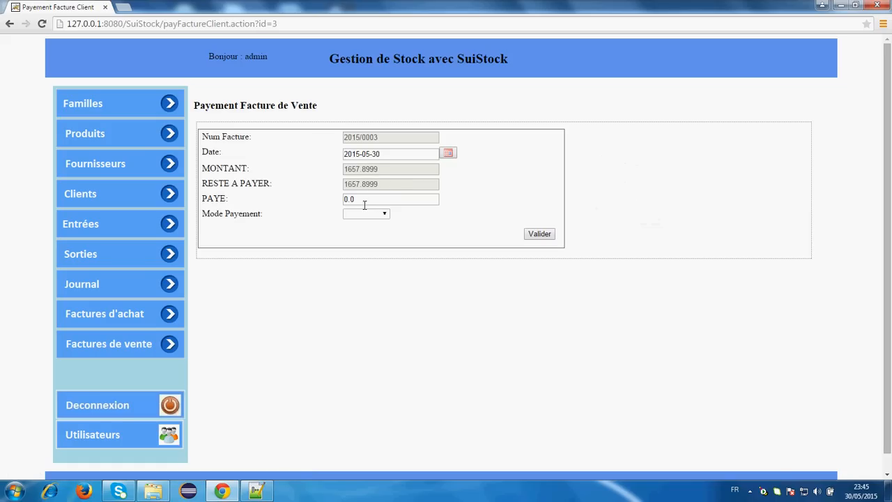
{"action": "left_click_drag", "start_coordinate": [364, 204], "coordinate": [335, 201]}
{"action": "left_click", "coordinate": [384, 214]}
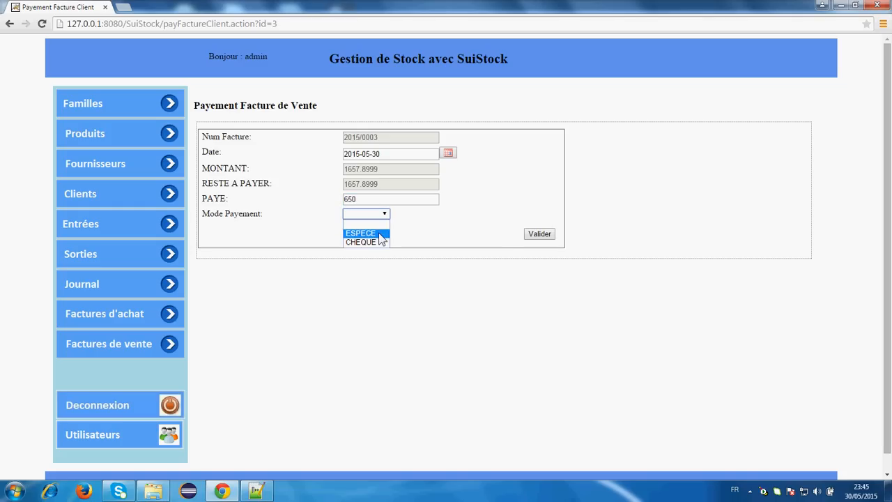
{"action": "left_click", "coordinate": [380, 234]}
{"action": "left_click", "coordinate": [387, 213]}
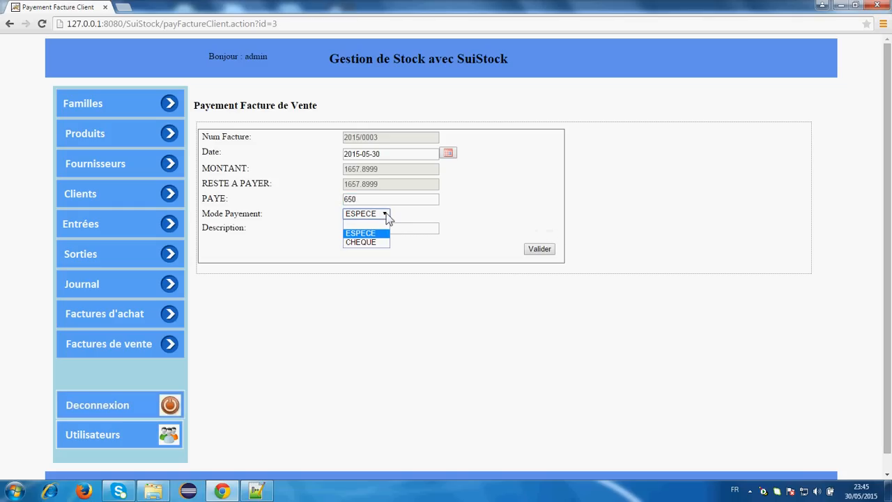
{"action": "left_click", "coordinate": [461, 230]}
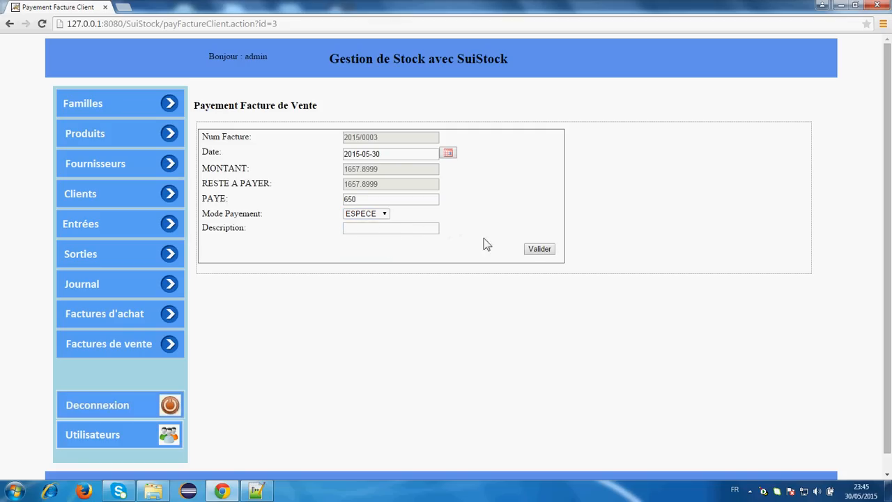
{"action": "left_click", "coordinate": [539, 250]}
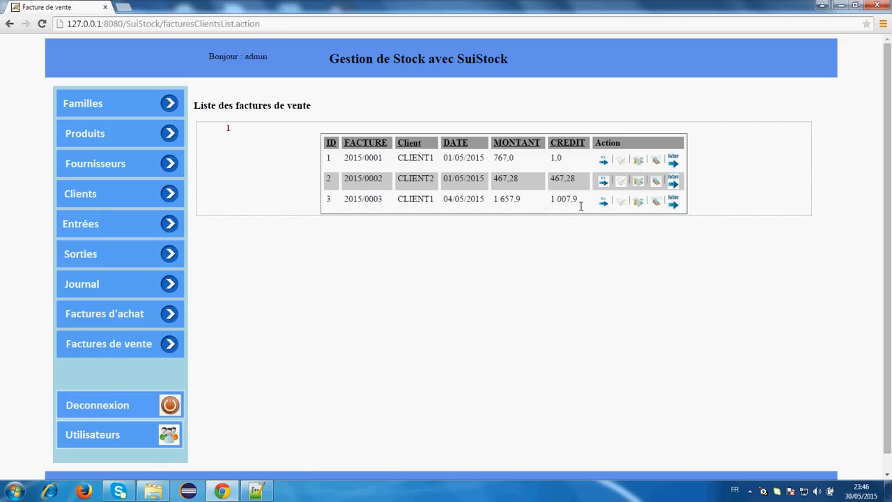
- Enter a 500 cheque payment on invoice 2015/0003
{"action": "left_click", "coordinate": [642, 202]}
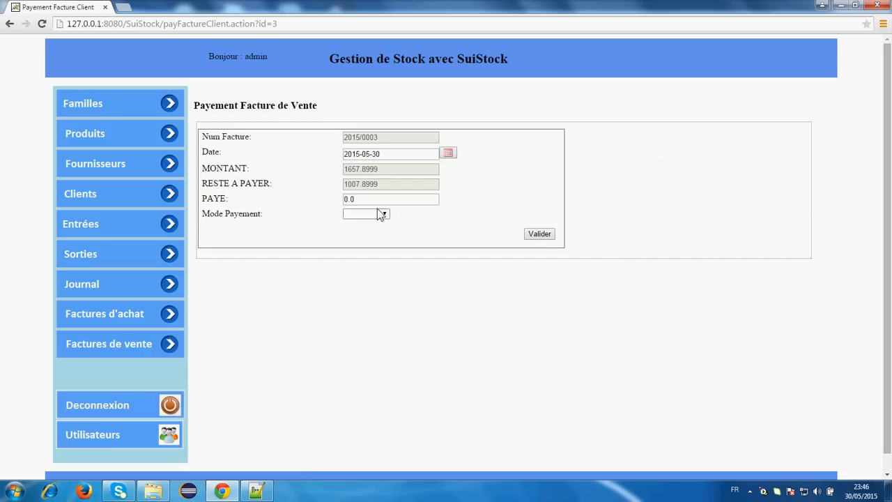
{"action": "double_click", "coordinate": [364, 202]}
{"action": "type", "text": "500"}
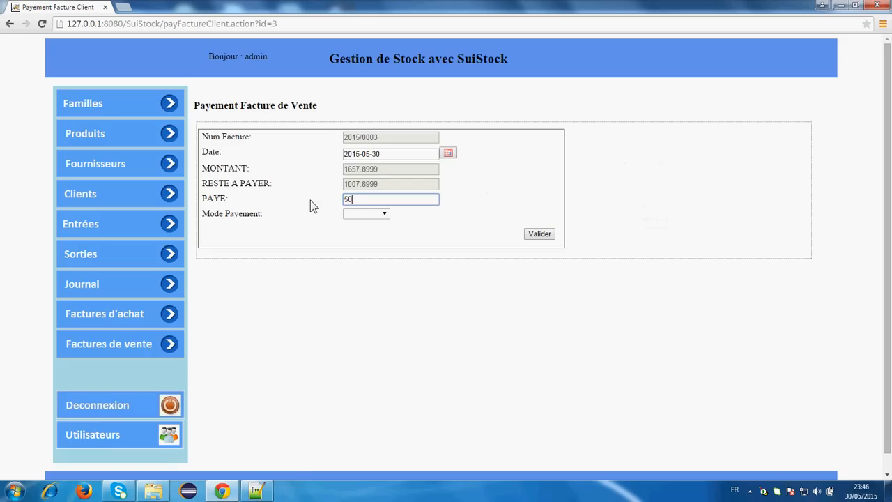
{"action": "left_click", "coordinate": [384, 213]}
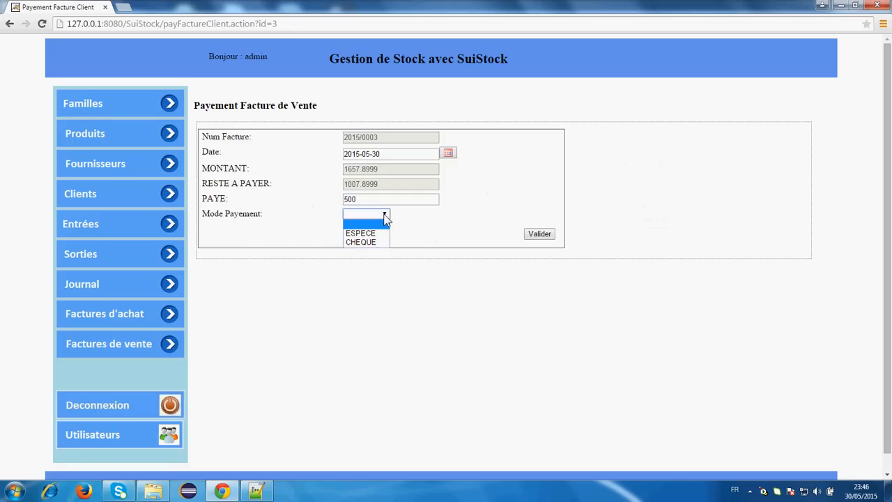
{"action": "left_click", "coordinate": [373, 243]}
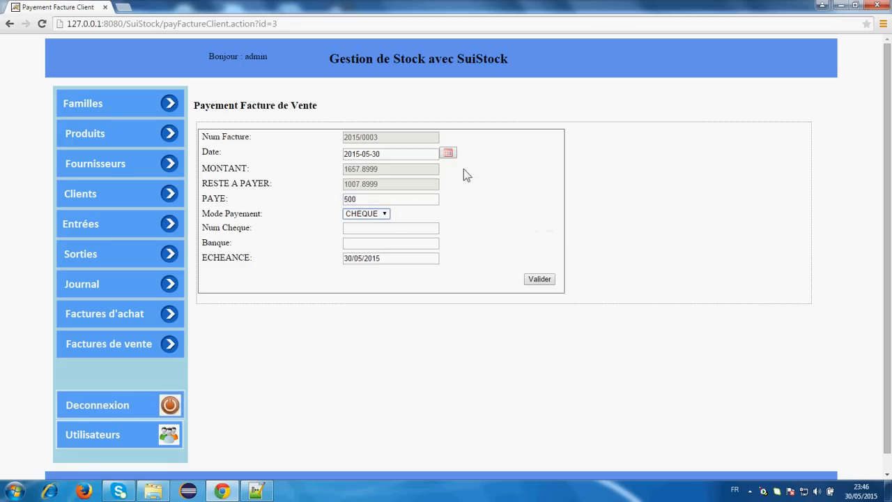
- Fill in the cheque number, bank 'B' and due-date day 6, then validate the payment
{"action": "left_click", "coordinate": [353, 233]}
{"action": "type", "text": "CH112Y"}
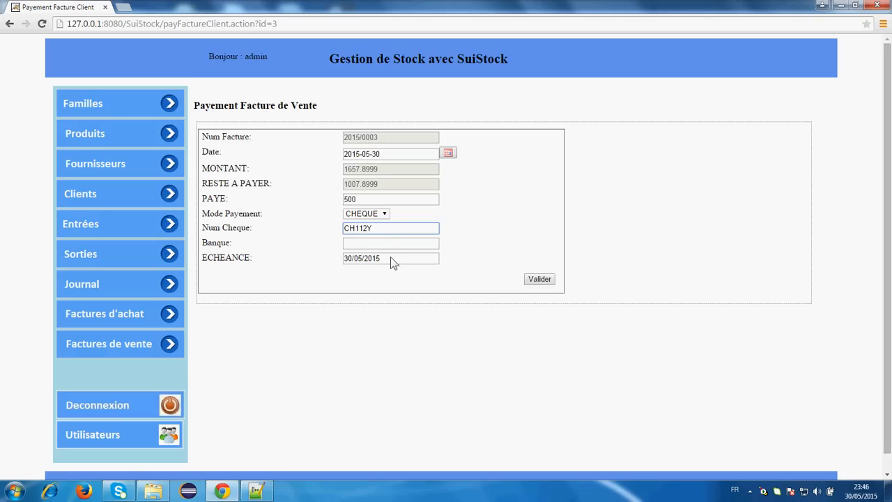
{"action": "left_click", "coordinate": [386, 243]}
{"action": "type", "text": "BANQ"}
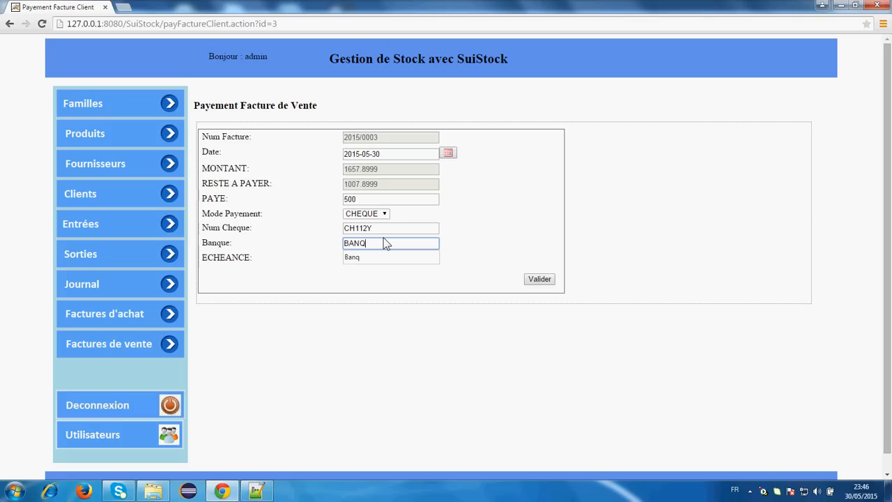
{"action": "left_click", "coordinate": [383, 284]}
{"action": "left_click", "coordinate": [354, 261]}
{"action": "left_click_drag", "start_coordinate": [351, 265], "coordinate": [343, 262]}
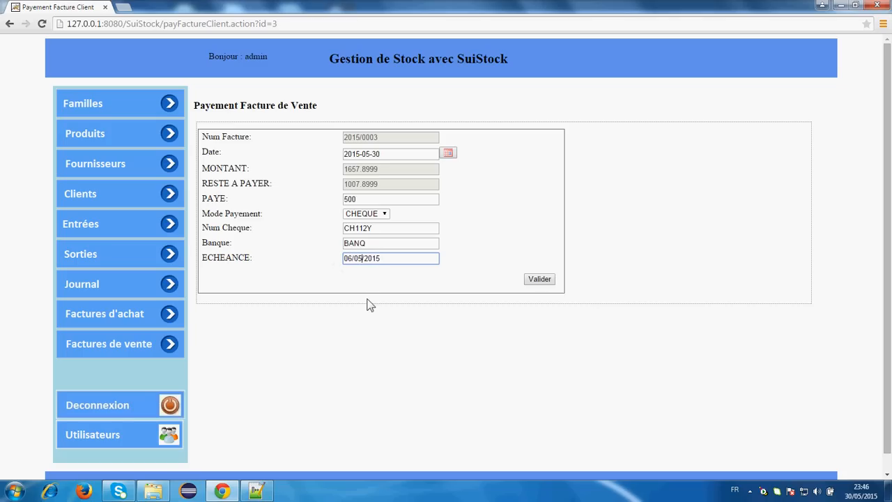
{"action": "key", "text": "BackSpace"}
{"action": "type", "text": "6"}
{"action": "left_click", "coordinate": [550, 280]}
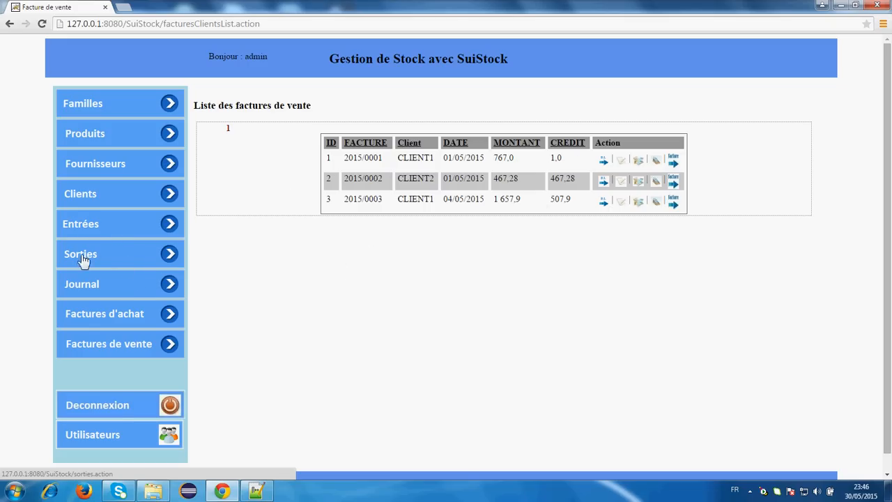
- Filter the stock journal to the Mecanique family, starting 2015-04-01
{"action": "left_click", "coordinate": [112, 293]}
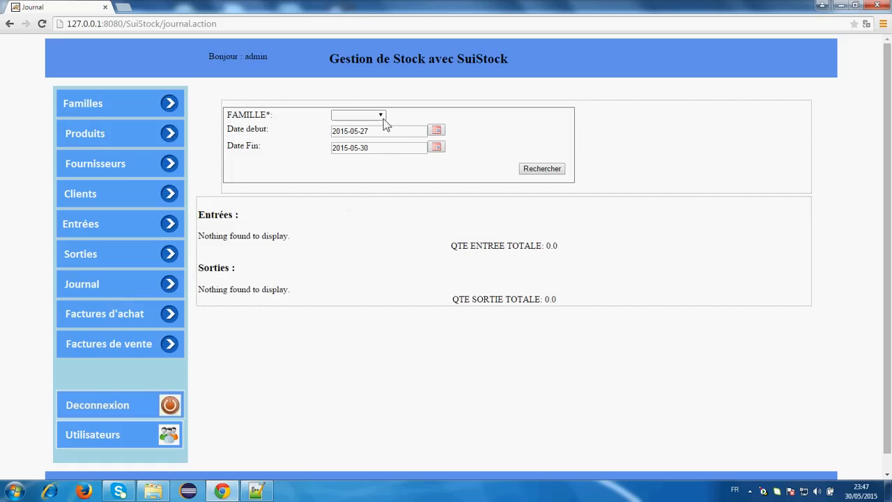
{"action": "left_click", "coordinate": [382, 117]}
{"action": "left_click", "coordinate": [366, 135]}
{"action": "left_click", "coordinate": [436, 131]}
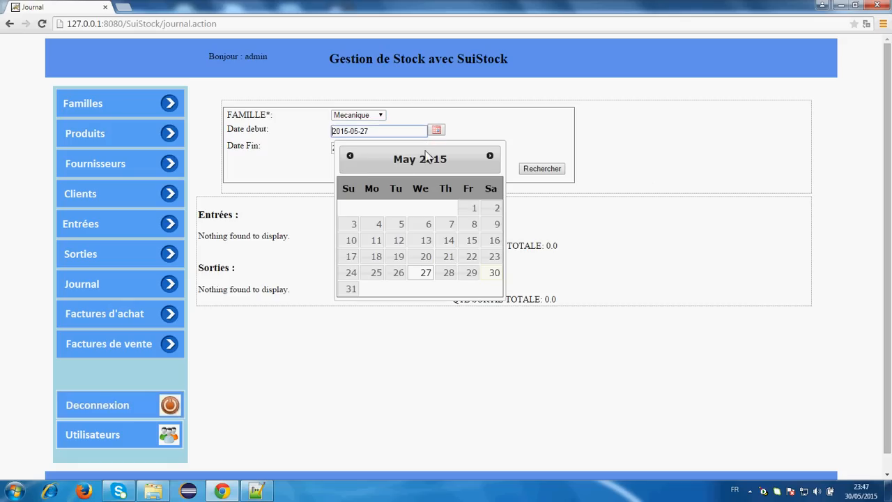
{"action": "left_click", "coordinate": [348, 162]}
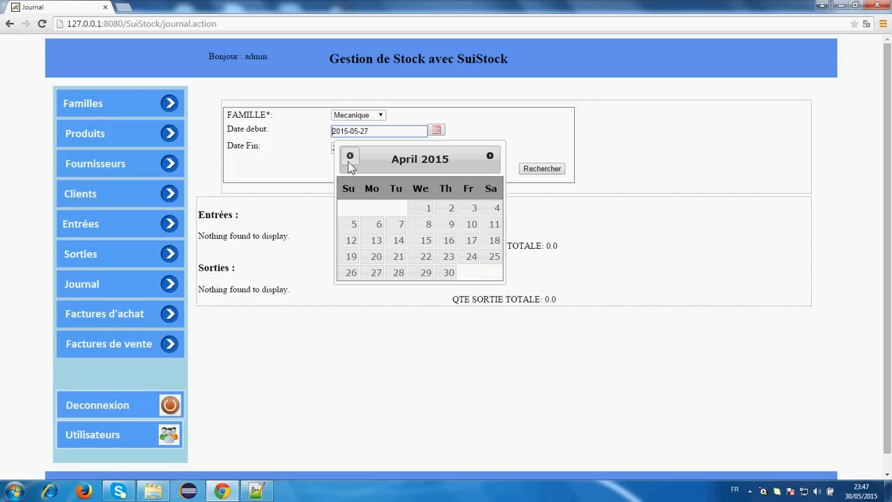
{"action": "left_click", "coordinate": [419, 206]}
- Search movements through 2015-06-30, review the results, then go to Produits
{"action": "left_click", "coordinate": [436, 147]}
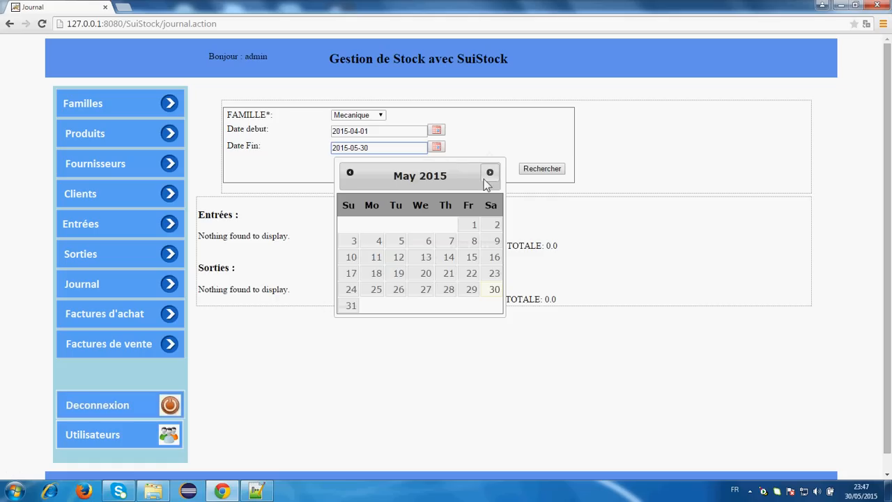
{"action": "left_click", "coordinate": [490, 173]}
{"action": "left_click", "coordinate": [399, 289]}
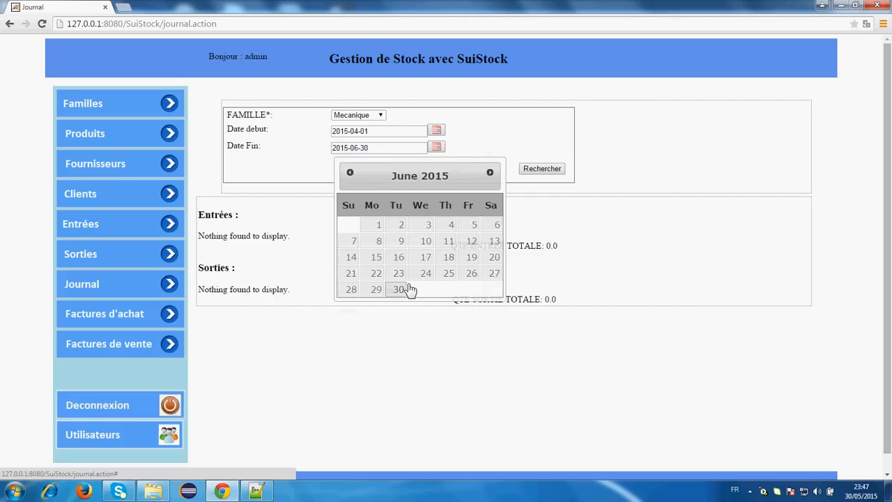
{"action": "left_click", "coordinate": [541, 171]}
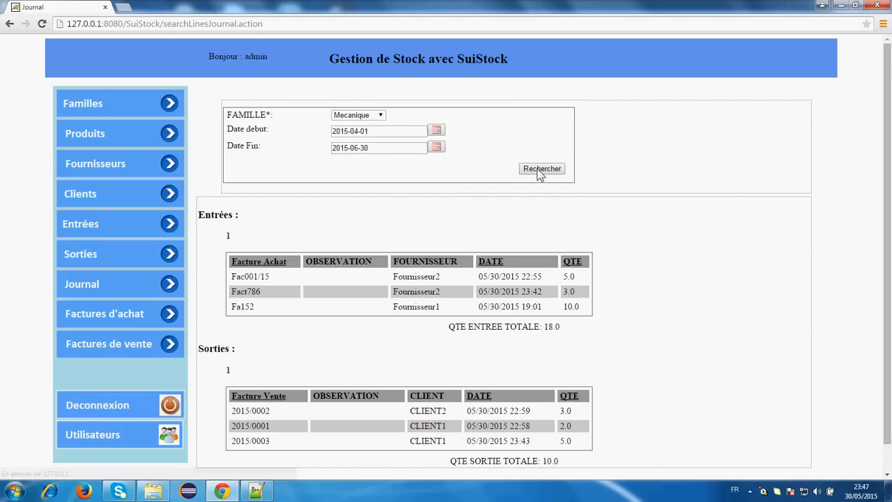
{"action": "scroll", "coordinate": [649, 213], "scroll_direction": "down", "scroll_amount": 1}
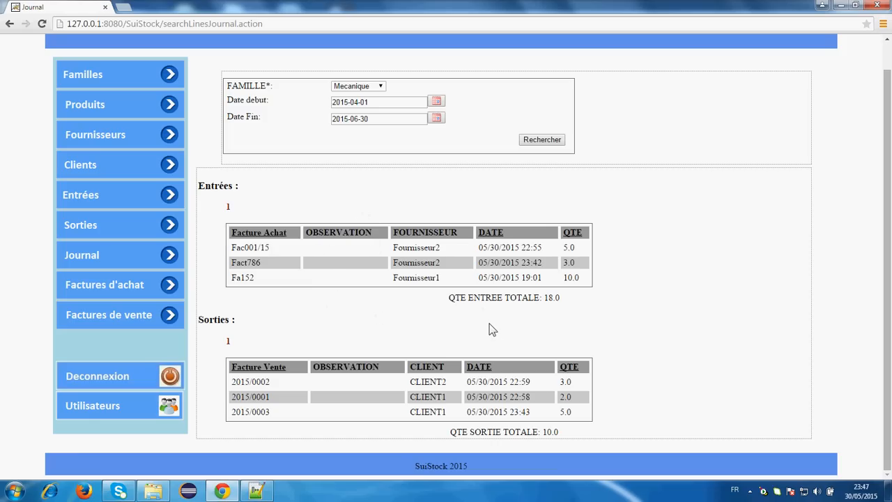
{"action": "scroll", "coordinate": [486, 319], "scroll_direction": "up", "scroll_amount": 1}
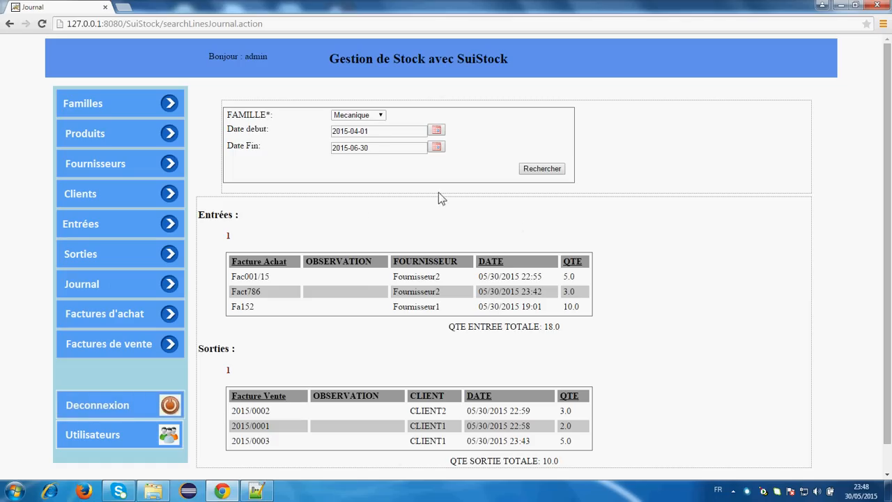
{"action": "left_click", "coordinate": [131, 133]}
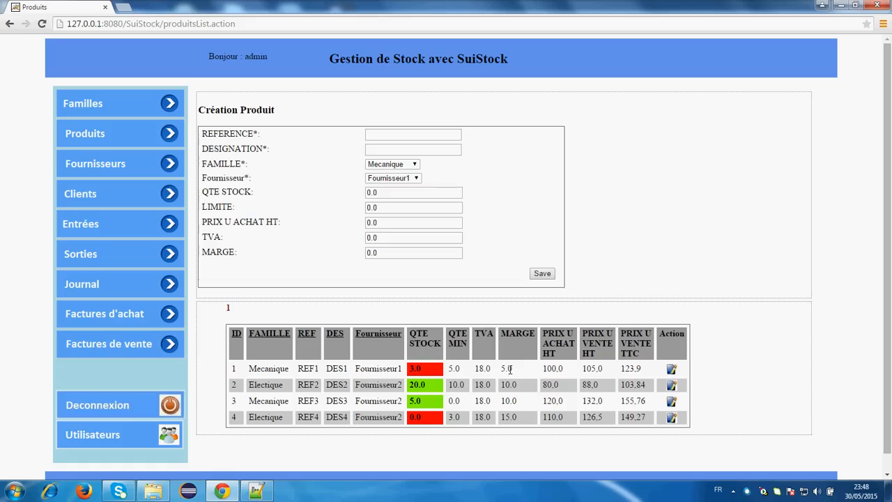
- Open Utilisateurs to see the single admin account
{"action": "left_click", "coordinate": [124, 441]}
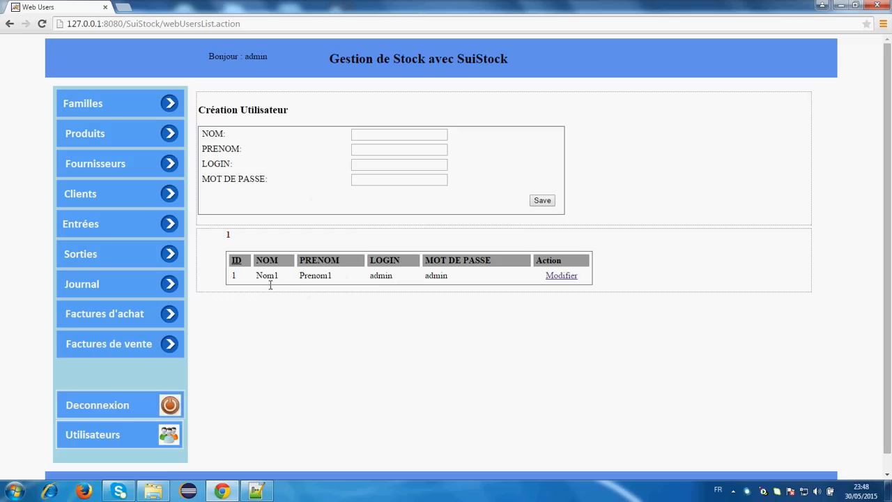
- Re-save the admin user's details unchanged and go back to Produits
{"action": "left_click", "coordinate": [562, 276]}
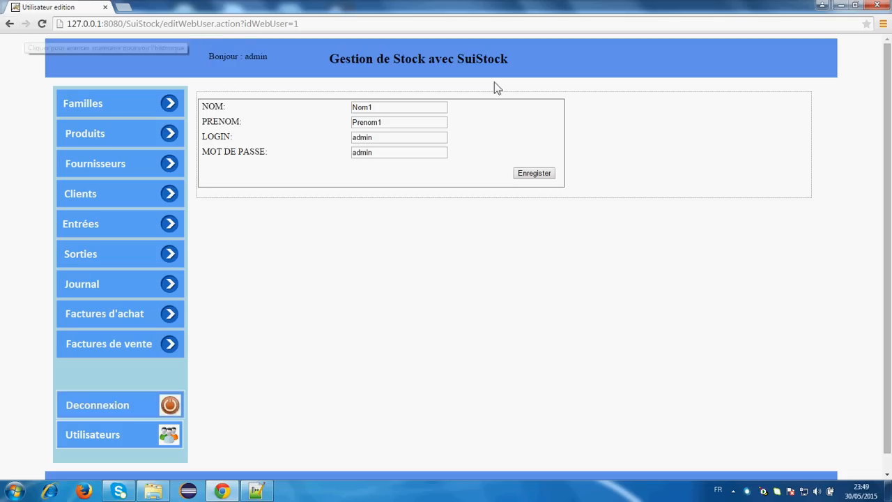
{"action": "left_click", "coordinate": [554, 174]}
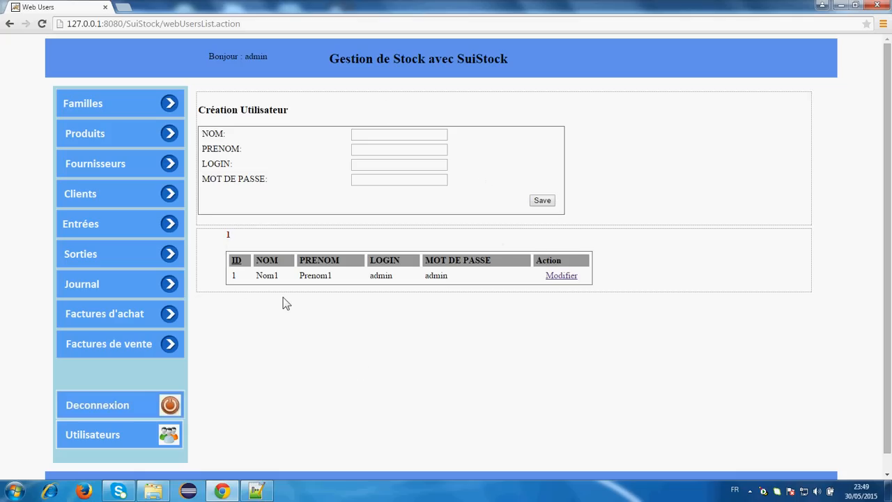
{"action": "left_click", "coordinate": [74, 136]}
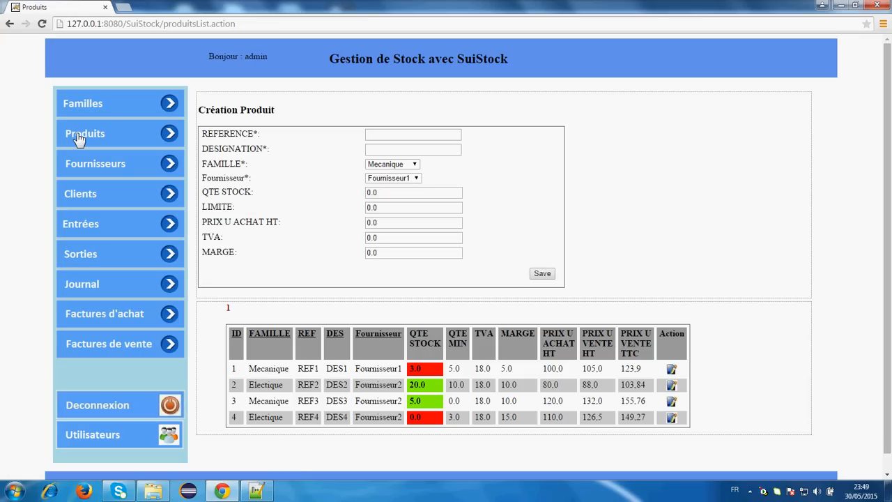
- Look through the Familles list, then the Fournisseurs list with Fournisseur1 and Fournisseur2
{"action": "scroll", "coordinate": [659, 206], "scroll_direction": "down", "scroll_amount": 1}
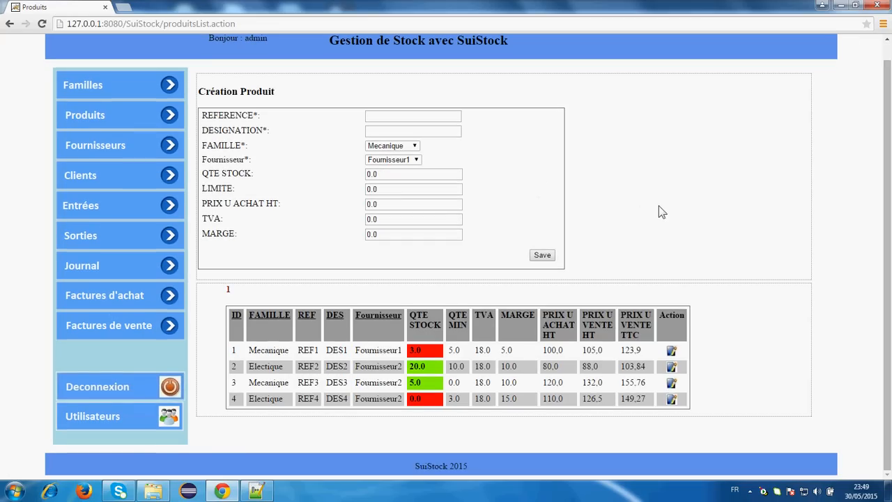
{"action": "scroll", "coordinate": [661, 212], "scroll_direction": "up", "scroll_amount": 1}
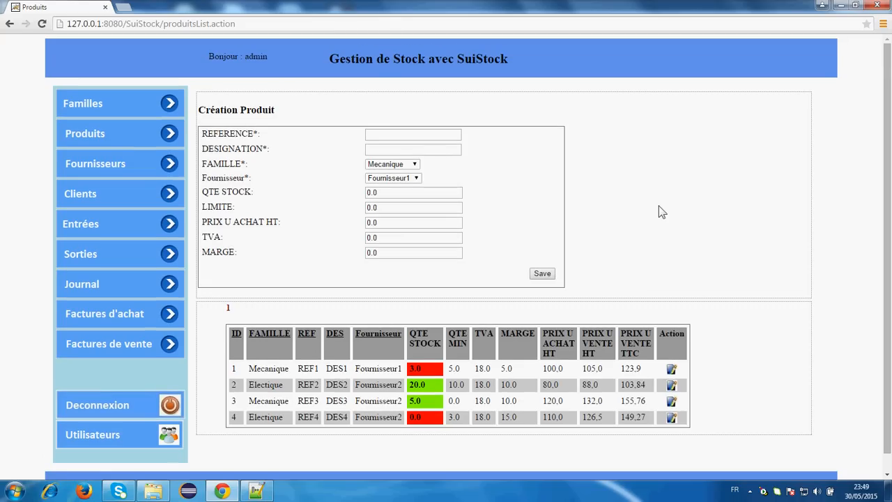
{"action": "left_click", "coordinate": [89, 104]}
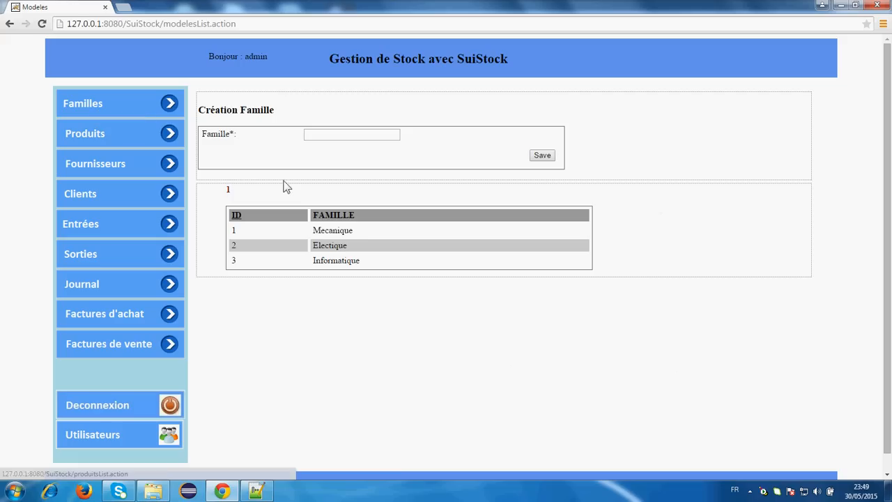
{"action": "left_click", "coordinate": [96, 170]}
{"action": "left_click", "coordinate": [87, 134]}
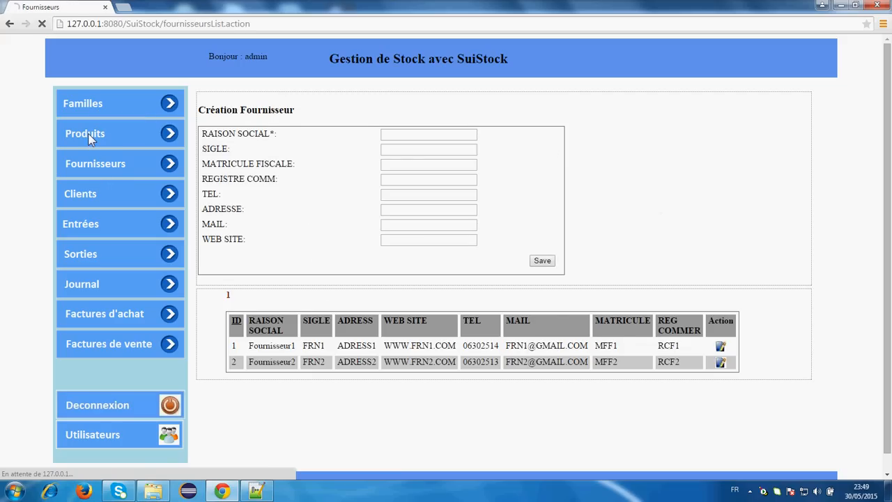